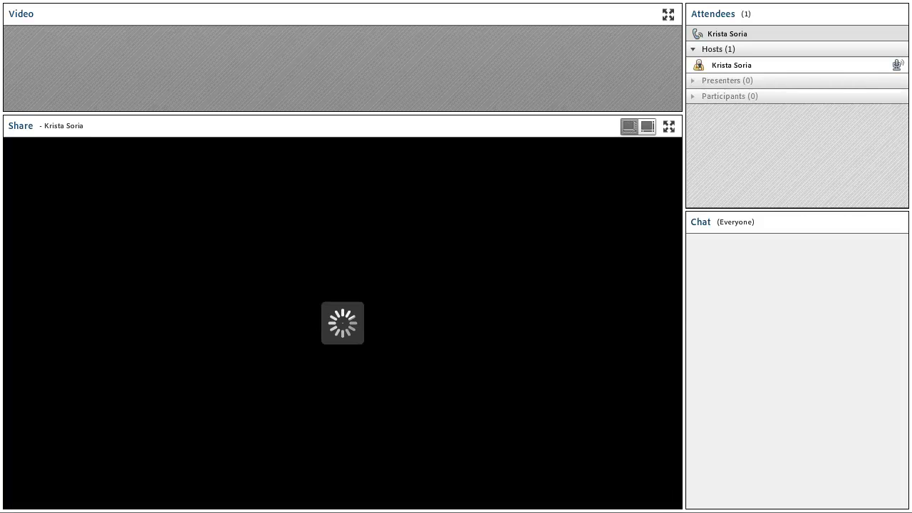
Open the Research Questions document and highlight the proposed questions on socioeconomic status, technology preference and online course completion
{"action": "left_click", "coordinate": [668, 127]}
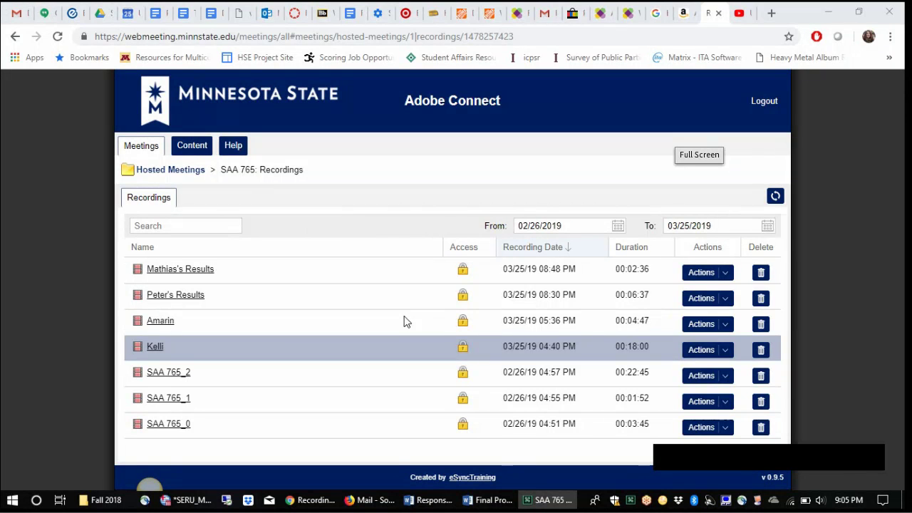
{"action": "left_click", "coordinate": [349, 12]}
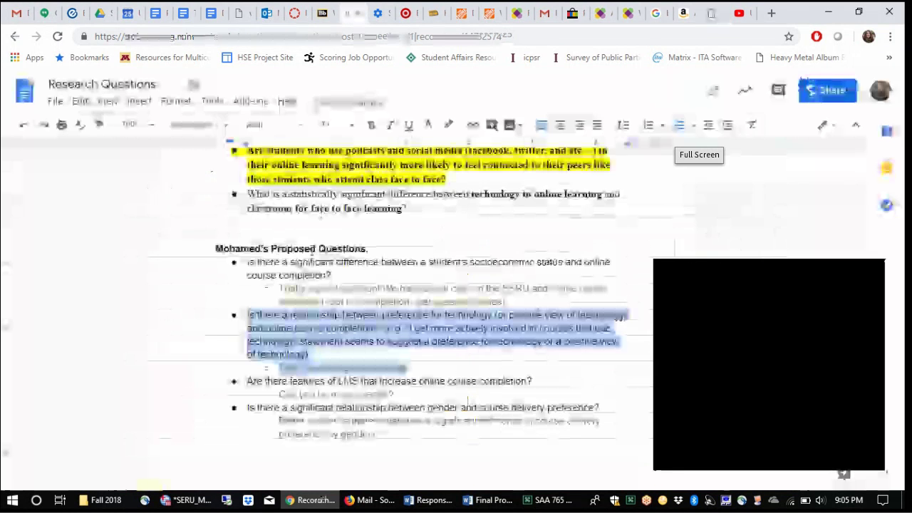
{"action": "left_click", "coordinate": [260, 315]}
{"action": "left_click_drag", "start_coordinate": [260, 315], "coordinate": [425, 367]}
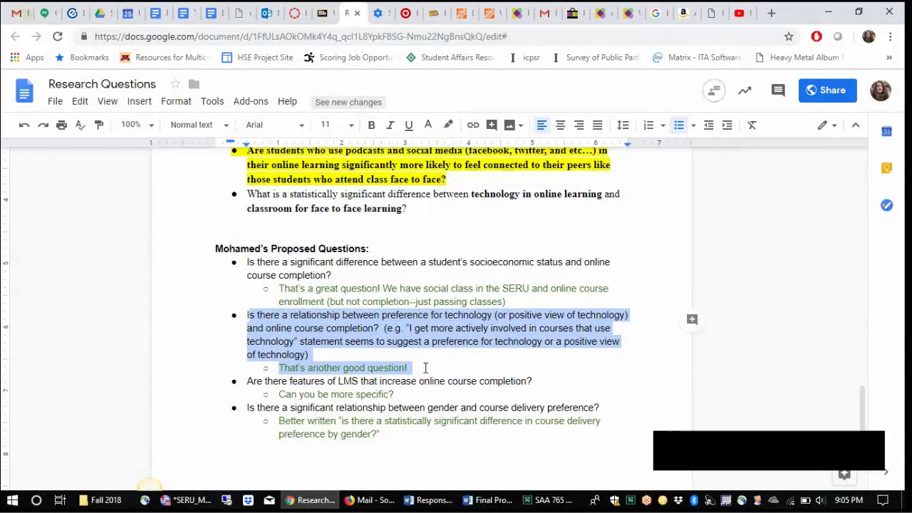
{"action": "left_click_drag", "start_coordinate": [249, 248], "coordinate": [531, 301]}
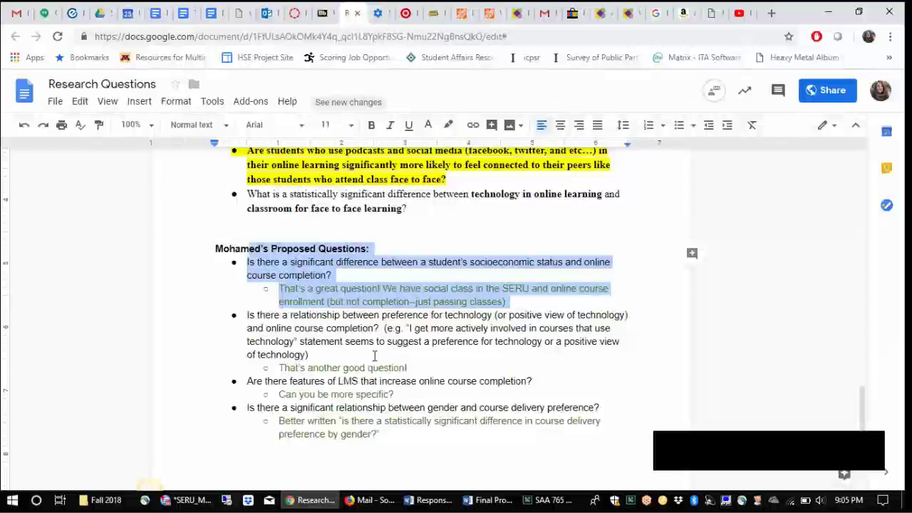
{"action": "left_click_drag", "start_coordinate": [408, 368], "coordinate": [243, 262]}
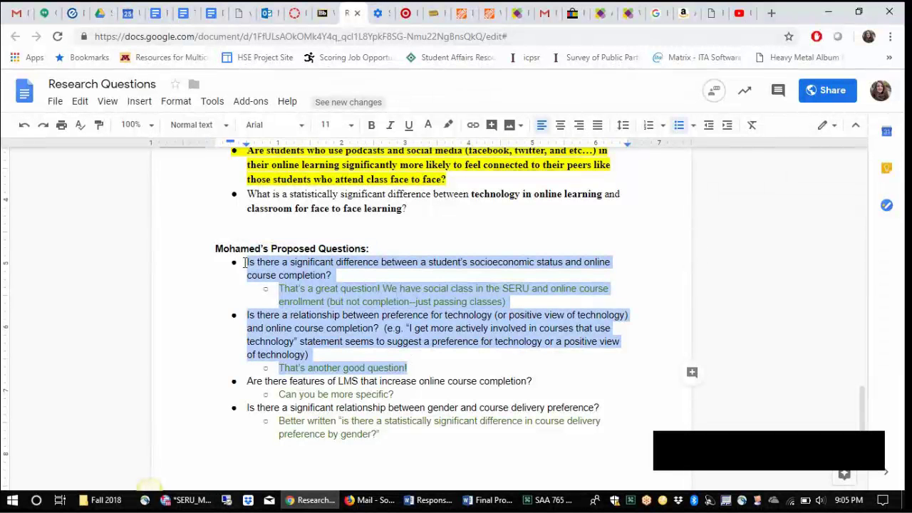
Switch to the SERU_MULTI_INST_2016.sav dataset in SPSS Statistics and open the Custom Tables setup
{"action": "left_click", "coordinate": [191, 500]}
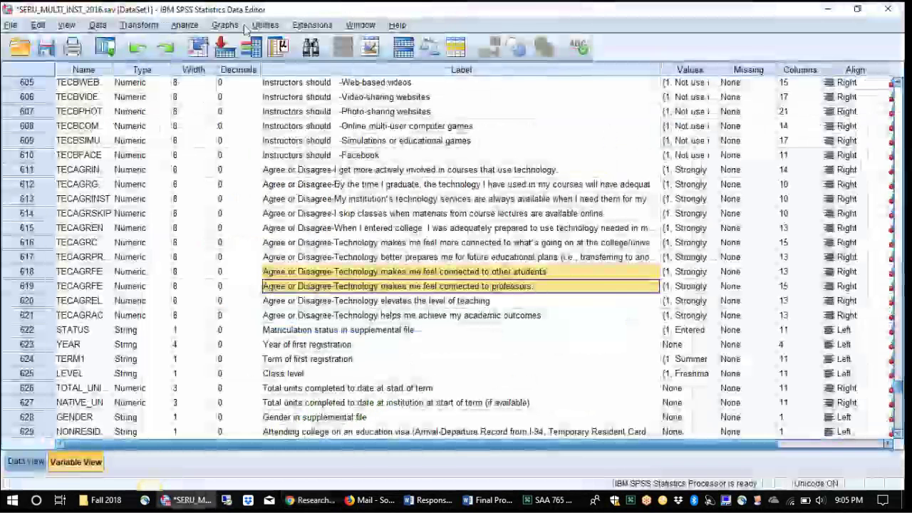
{"action": "left_click", "coordinate": [185, 25]}
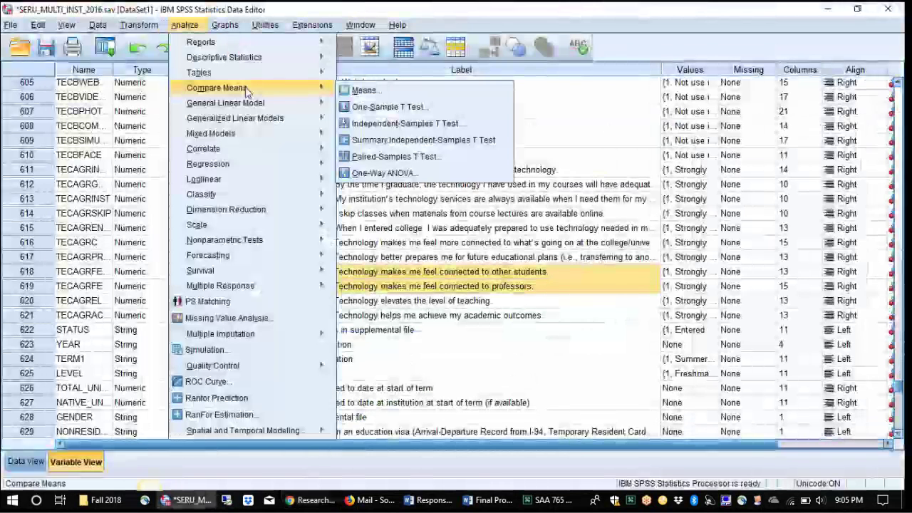
{"action": "mouse_move", "coordinate": [242, 74]}
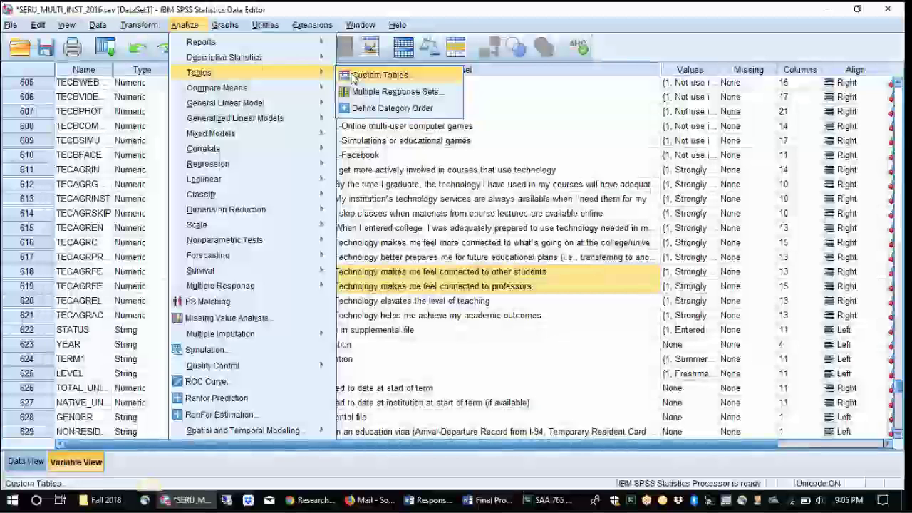
{"action": "left_click", "coordinate": [378, 75]}
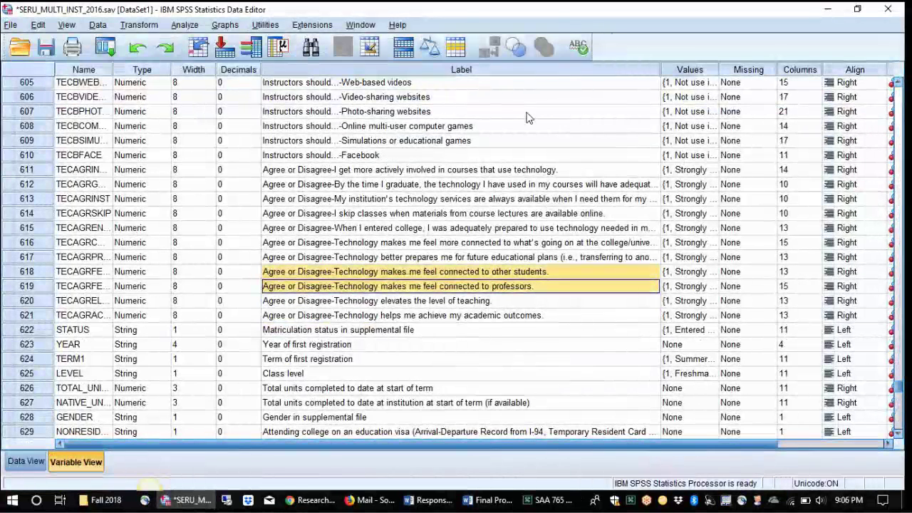
{"action": "left_click", "coordinate": [185, 24]}
{"action": "mouse_move", "coordinate": [243, 73]}
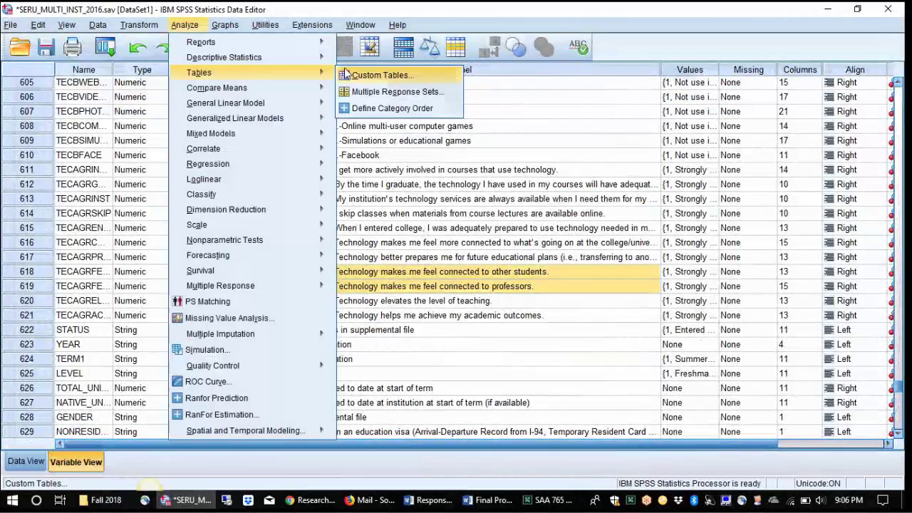
{"action": "left_click", "coordinate": [374, 73]}
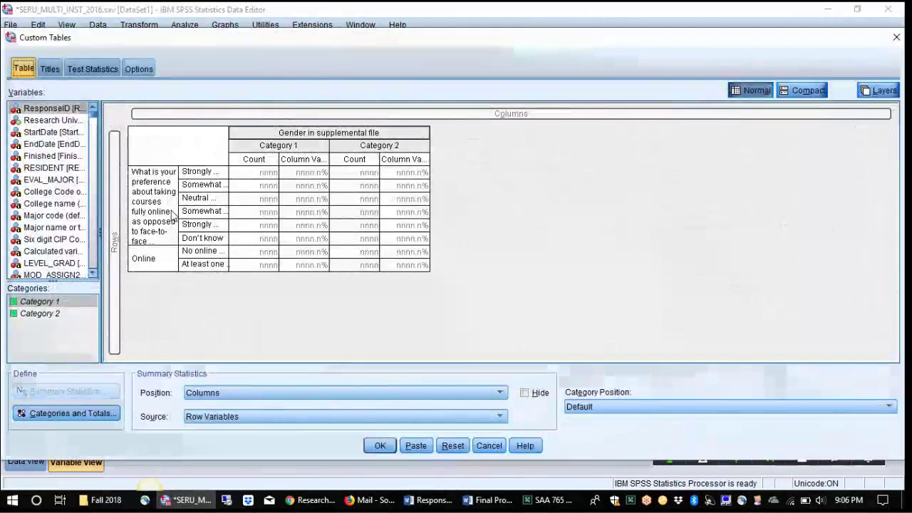
Replace gender in the custom table's columns with the fully online versus face-to-face preference question, keep Online as rows, and generate the table
{"action": "left_click_drag", "start_coordinate": [273, 137], "coordinate": [277, 71]}
{"action": "left_click_drag", "start_coordinate": [162, 230], "coordinate": [250, 123]}
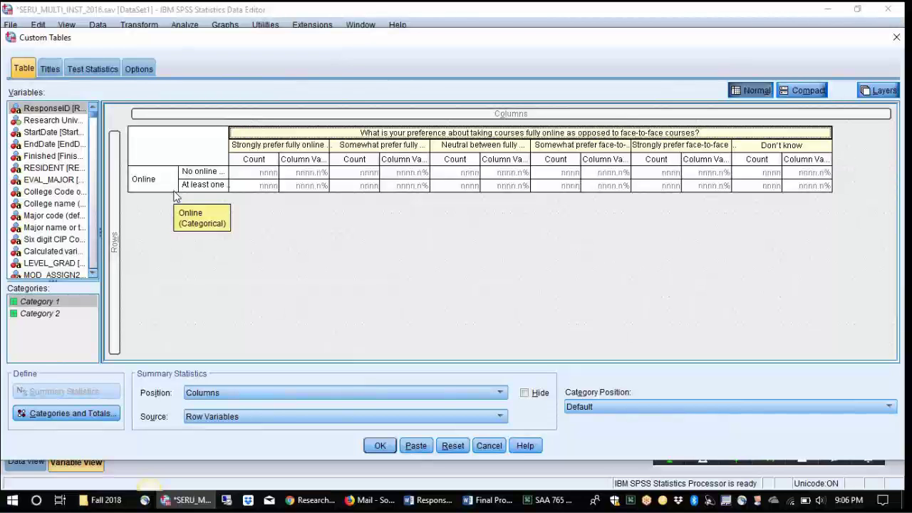
{"action": "left_click", "coordinate": [378, 446]}
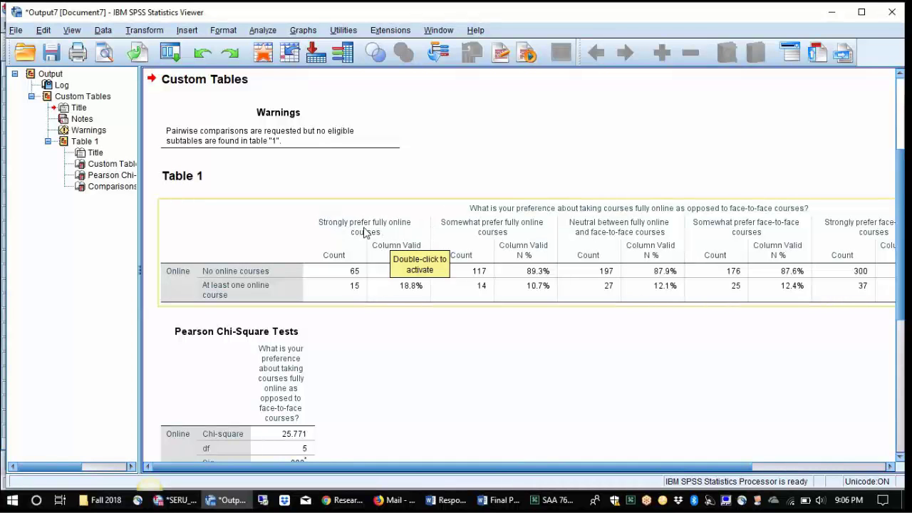
Examine the custom table's counts and column percentages for online enrollment across all preference categories, including Don't know
{"action": "left_click_drag", "start_coordinate": [391, 468], "coordinate": [439, 470]}
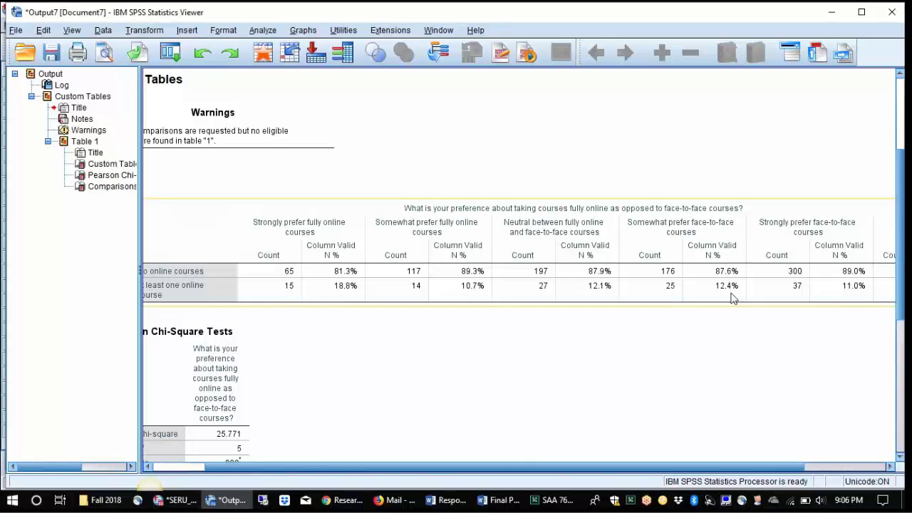
{"action": "left_click_drag", "start_coordinate": [486, 467], "coordinate": [434, 470]}
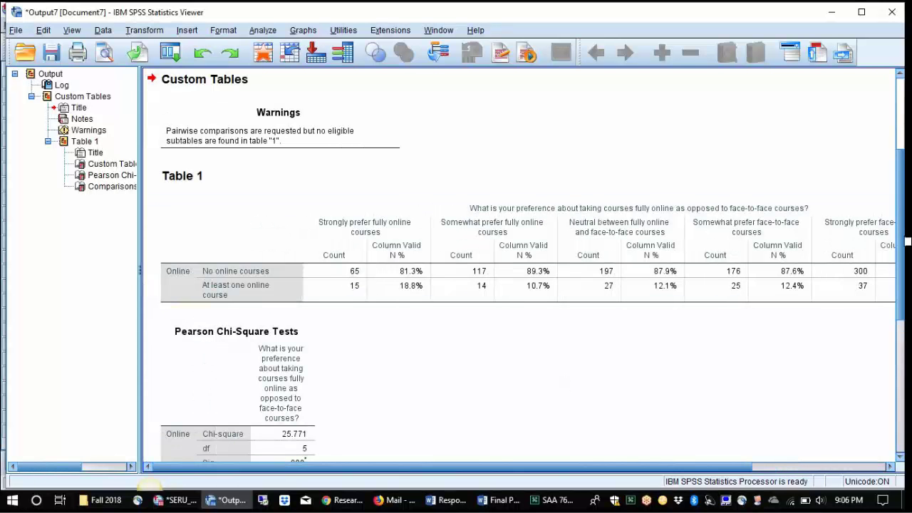
{"action": "scroll", "coordinate": [640, 349], "scroll_direction": "down", "scroll_amount": 5}
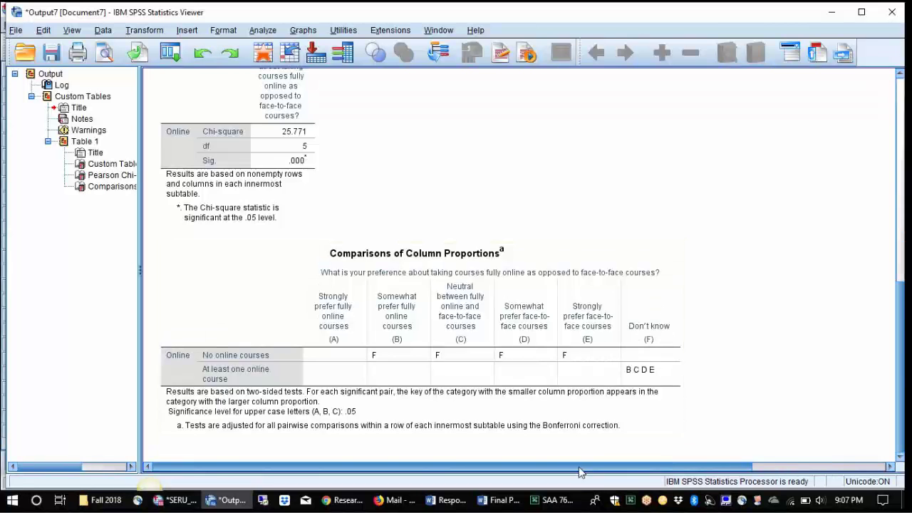
{"action": "left_click_drag", "start_coordinate": [713, 466], "coordinate": [839, 401]}
{"action": "scroll", "coordinate": [630, 468], "scroll_direction": "up", "scroll_amount": 5}
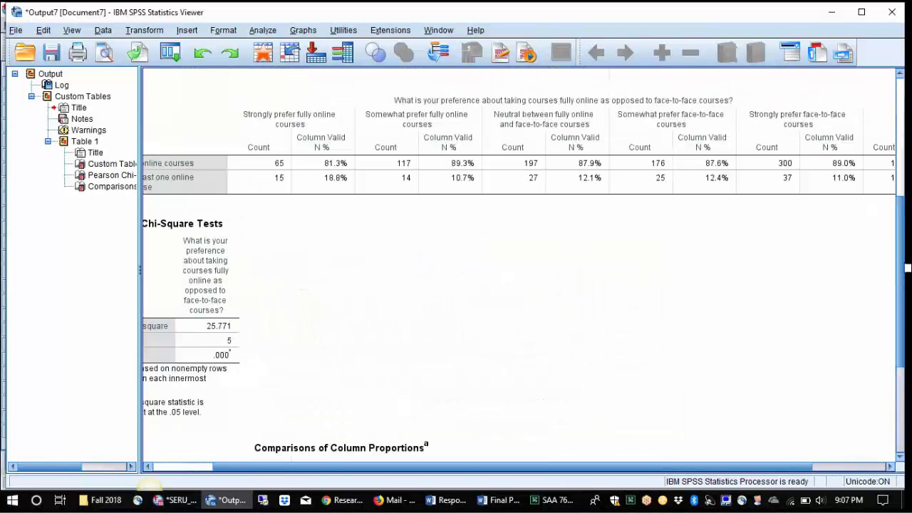
{"action": "scroll", "coordinate": [630, 468], "scroll_direction": "up", "scroll_amount": 1}
{"action": "left_click_drag", "start_coordinate": [631, 469], "coordinate": [743, 470]}
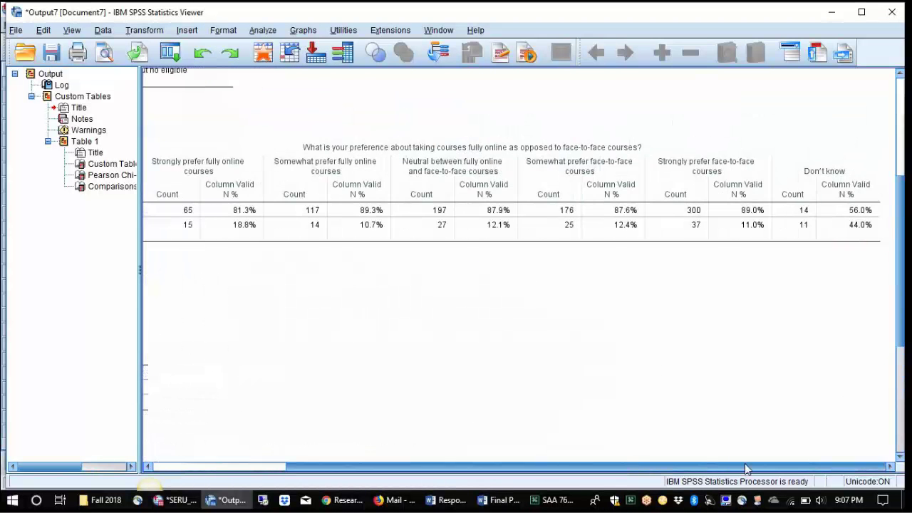
{"action": "left_click", "coordinate": [815, 226]}
{"action": "left_click_drag", "start_coordinate": [497, 472], "coordinate": [373, 452]}
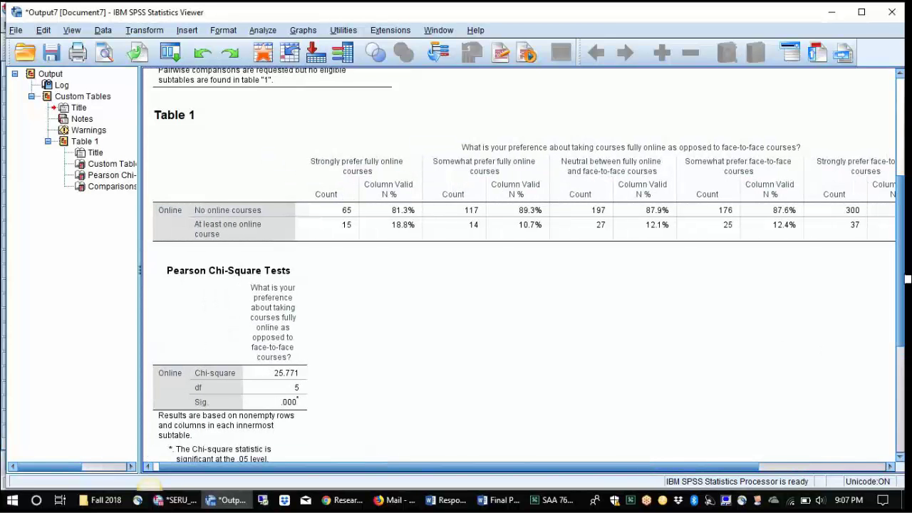
Check the Comparisons of Column Proportions against the percentages in Table 1 and review the Pearson chi-square test
{"action": "scroll", "coordinate": [906, 278], "scroll_direction": "down", "scroll_amount": 6}
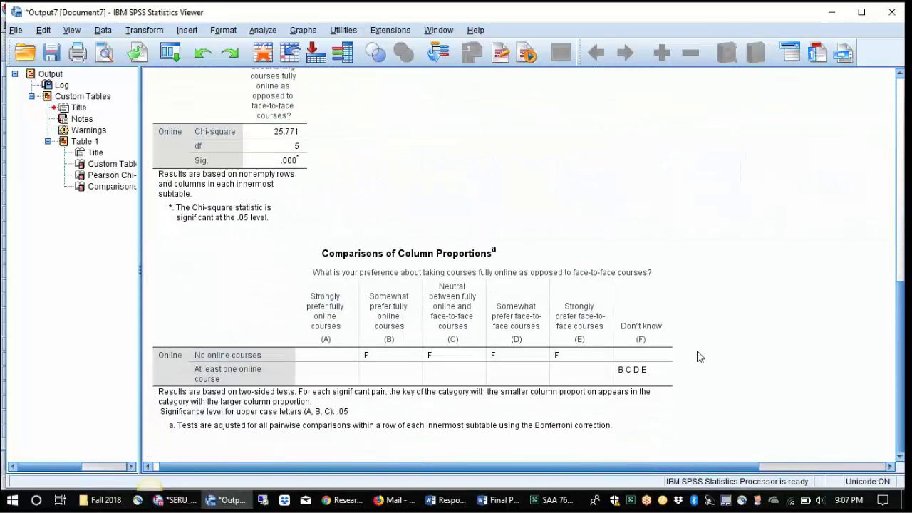
{"action": "left_click", "coordinate": [654, 356]}
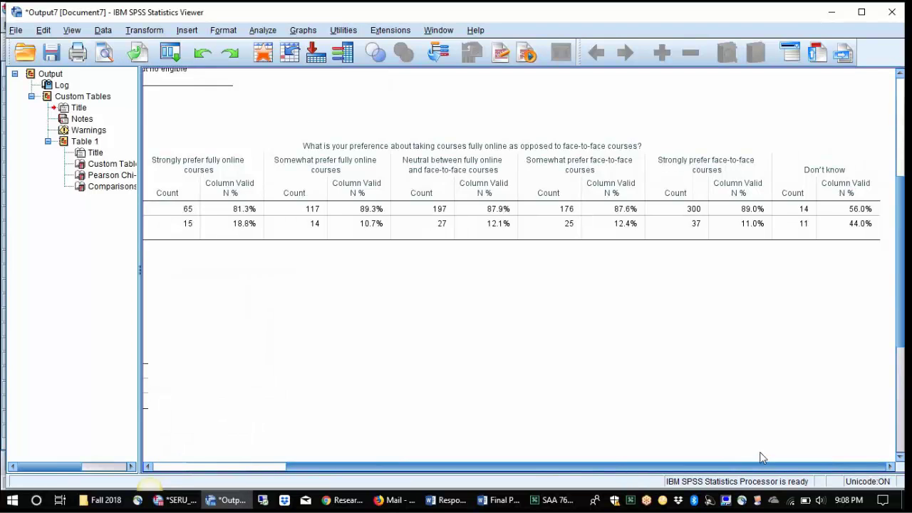
{"action": "scroll", "coordinate": [708, 464], "scroll_direction": "left", "scroll_amount": 4}
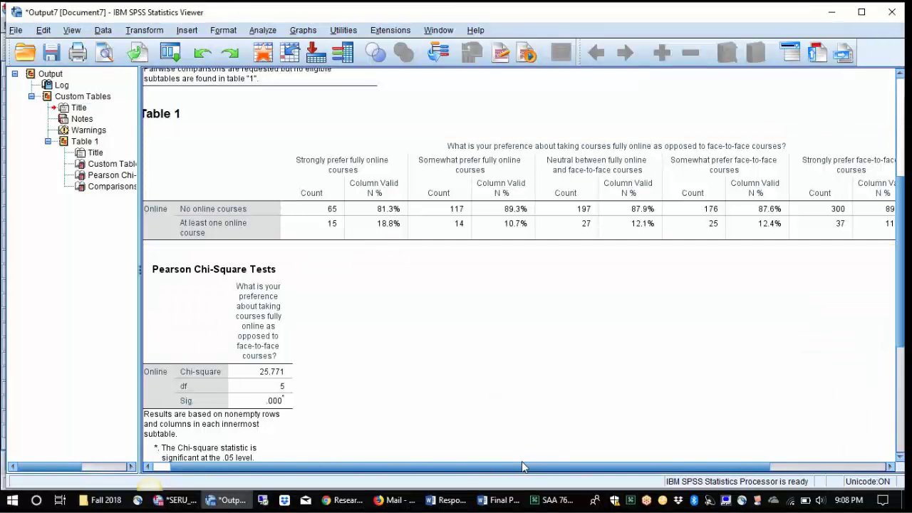
{"action": "scroll", "coordinate": [522, 461], "scroll_direction": "right", "scroll_amount": 2}
{"action": "scroll", "coordinate": [555, 454], "scroll_direction": "right", "scroll_amount": 4}
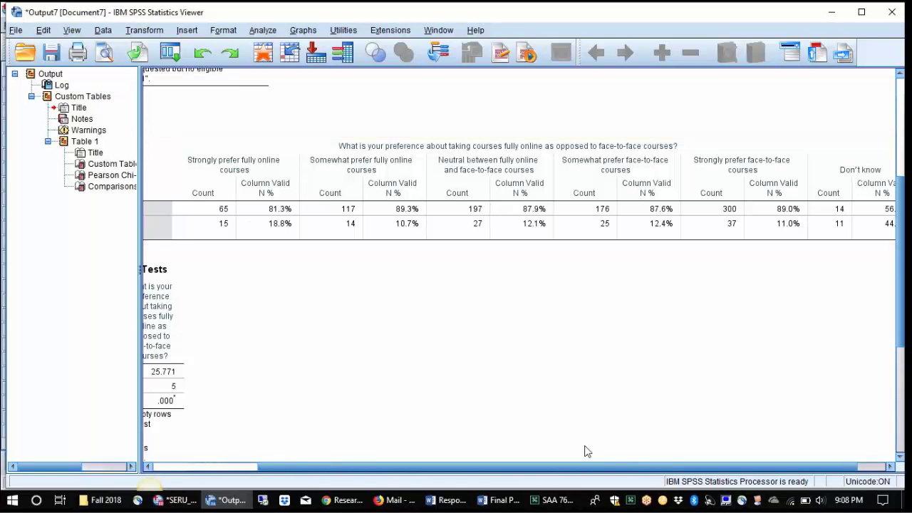
{"action": "scroll", "coordinate": [606, 468], "scroll_direction": "right", "scroll_amount": 2}
{"action": "left_click_drag", "start_coordinate": [611, 467], "coordinate": [449, 464]}
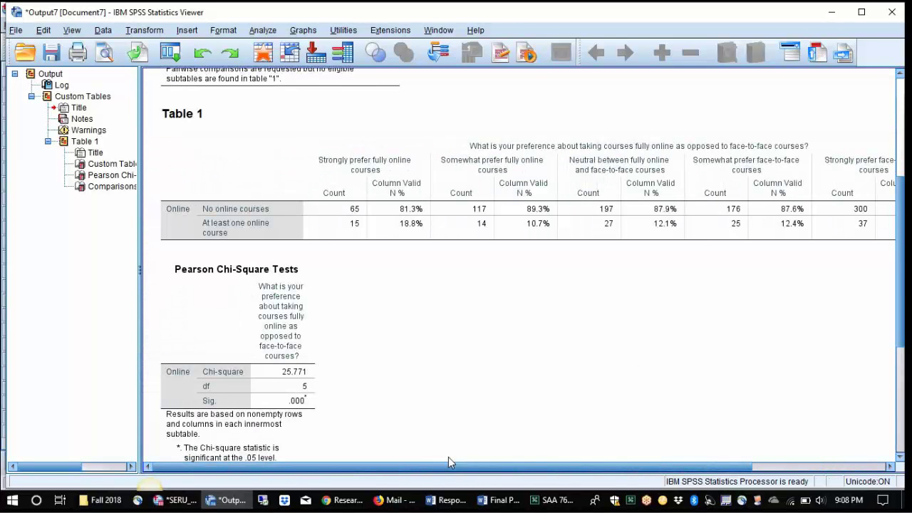
{"action": "scroll", "coordinate": [666, 387], "scroll_direction": "down", "scroll_amount": 5}
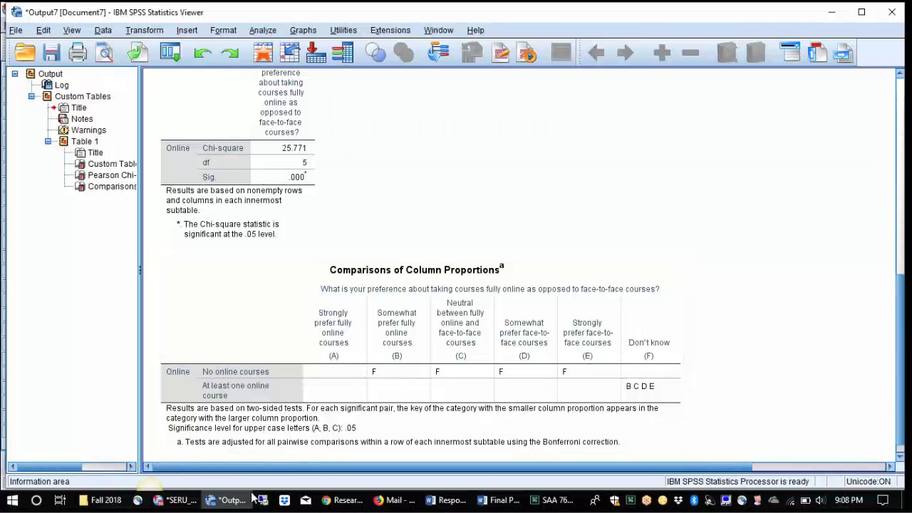
Find the TECFORMAT variable in the data editor's variable list and review its value labels without changing them
{"action": "left_click", "coordinate": [176, 500]}
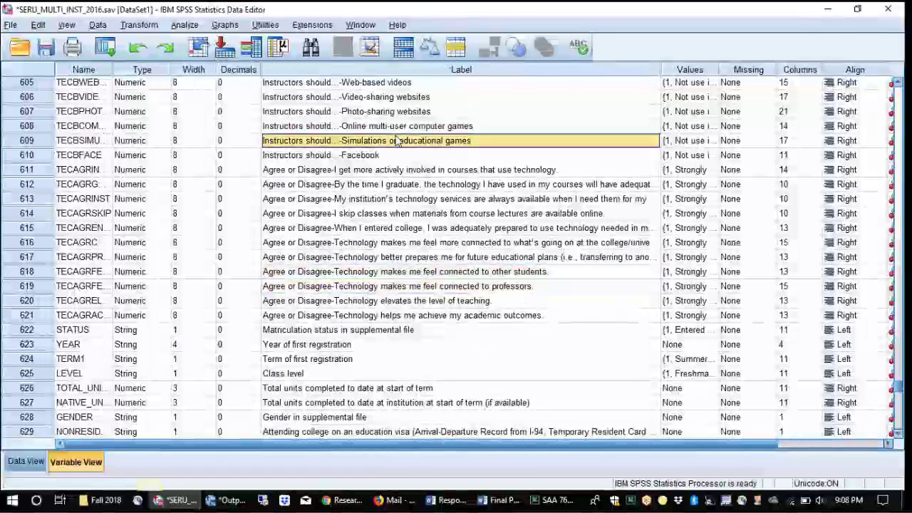
{"action": "key", "text": "Up"}
{"action": "key", "text": "Up"}
{"action": "key", "text": "Up"}
{"action": "key", "text": "Up"}
{"action": "key", "text": "Up"}
{"action": "key", "text": "Up"}
{"action": "key", "text": "Up"}
{"action": "key", "text": "Up"}
{"action": "key", "text": "Up"}
{"action": "key", "text": "Up"}
{"action": "key", "text": "Up"}
{"action": "key", "text": "Up"}
{"action": "key", "text": "Up"}
{"action": "key", "text": "Up"}
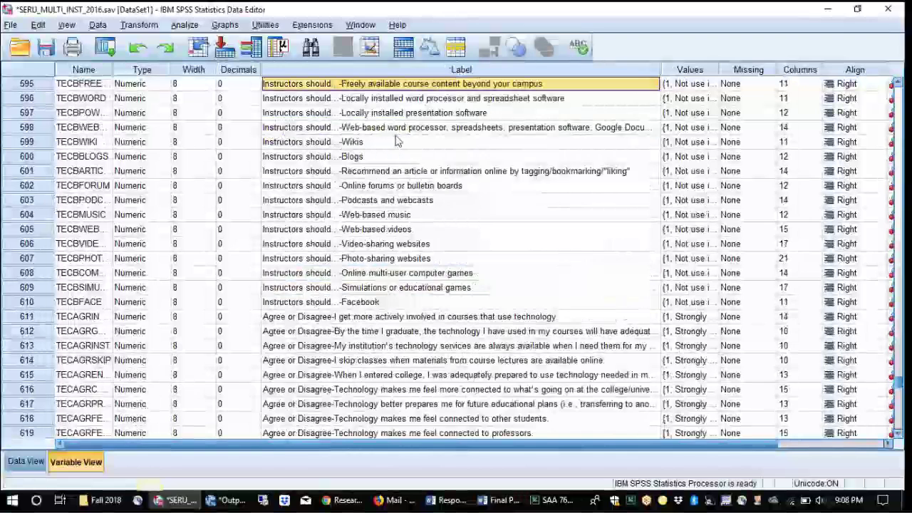
{"action": "key", "text": "Up"}
{"action": "key", "text": "Up"}
{"action": "key", "text": "Up"}
{"action": "key", "text": "Up"}
{"action": "key", "text": "Up"}
{"action": "key", "text": "Up"}
{"action": "key", "text": "Up"}
{"action": "key", "text": "Up"}
{"action": "key", "text": "Up"}
{"action": "key", "text": "Up"}
{"action": "key", "text": "Up"}
{"action": "key", "text": "Up"}
{"action": "key", "text": "Up"}
{"action": "key", "text": "Up"}
{"action": "key", "text": "Up"}
{"action": "key", "text": "Up"}
{"action": "key", "text": "Up"}
{"action": "key", "text": "Up"}
{"action": "key", "text": "Up"}
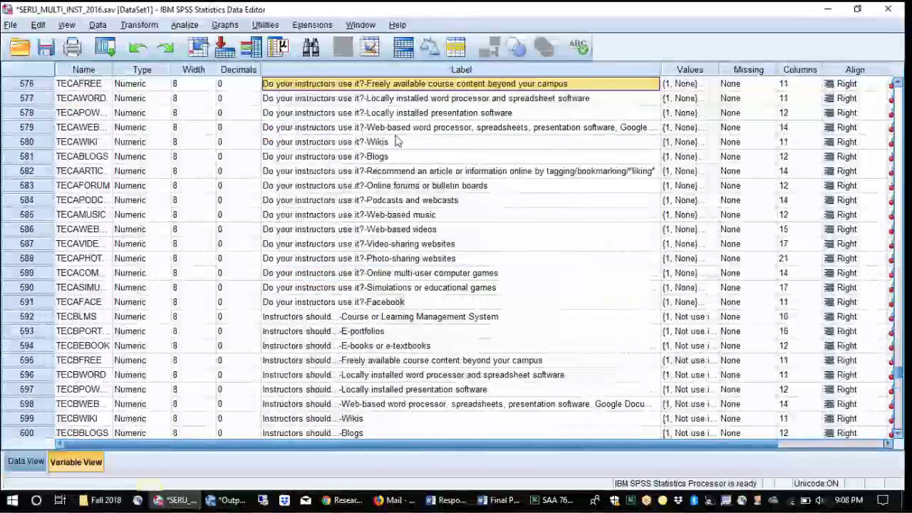
{"action": "key", "text": "Up"}
{"action": "key", "text": "Up"}
{"action": "key", "text": "Up"}
{"action": "key", "text": "Up"}
{"action": "key", "text": "Up"}
{"action": "key", "text": "Up"}
{"action": "key", "text": "Up"}
{"action": "key", "text": "Up"}
{"action": "key", "text": "Up"}
{"action": "key", "text": "Up"}
{"action": "key", "text": "Up"}
{"action": "key", "text": "Up"}
{"action": "key", "text": "Up"}
{"action": "key", "text": "Up"}
{"action": "key", "text": "Up"}
{"action": "key", "text": "Up"}
{"action": "key", "text": "Up"}
{"action": "key", "text": "Up"}
{"action": "key", "text": "Up"}
{"action": "key", "text": "Up"}
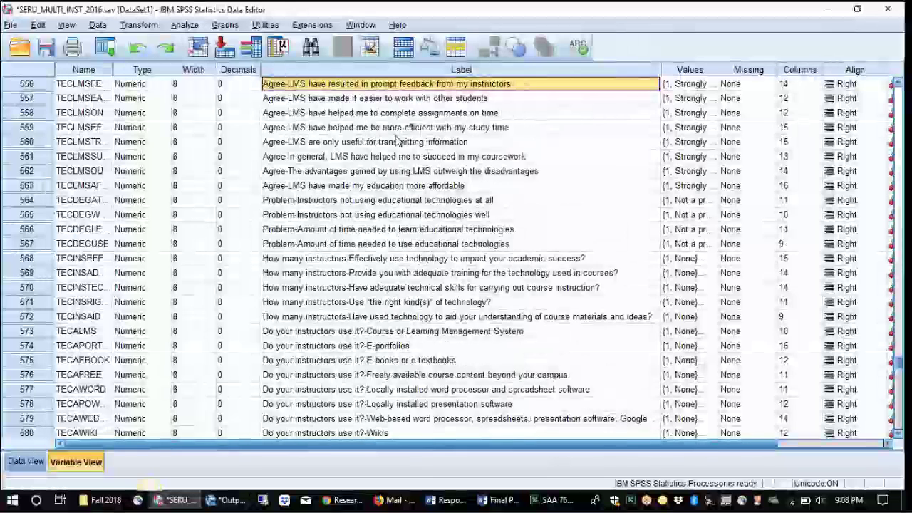
{"action": "key", "text": "Up"}
{"action": "key", "text": "Up"}
{"action": "key", "text": "Up"}
{"action": "key", "text": "Up"}
{"action": "key", "text": "Up"}
{"action": "key", "text": "Up"}
{"action": "key", "text": "Up"}
{"action": "key", "text": "Up"}
{"action": "key", "text": "Down"}
{"action": "key", "text": "Down"}
{"action": "key", "text": "Down"}
{"action": "key", "text": "Down"}
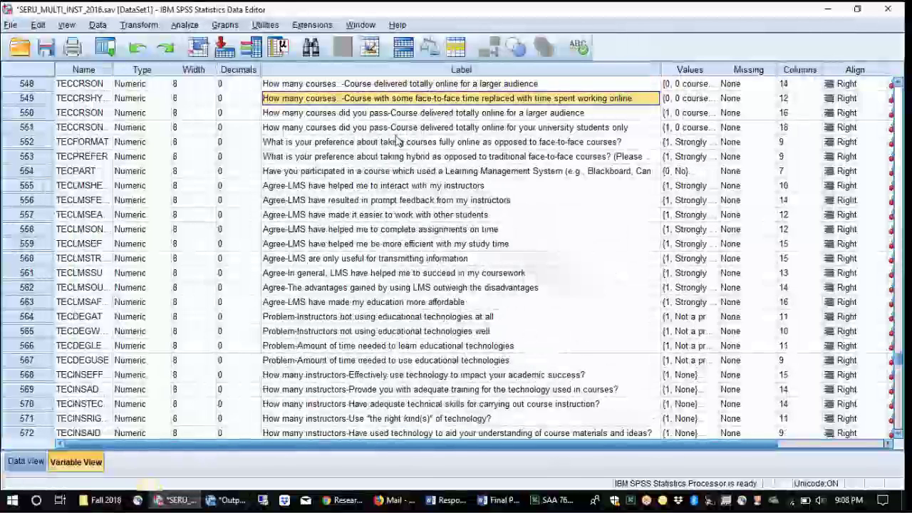
{"action": "key", "text": "Right"}
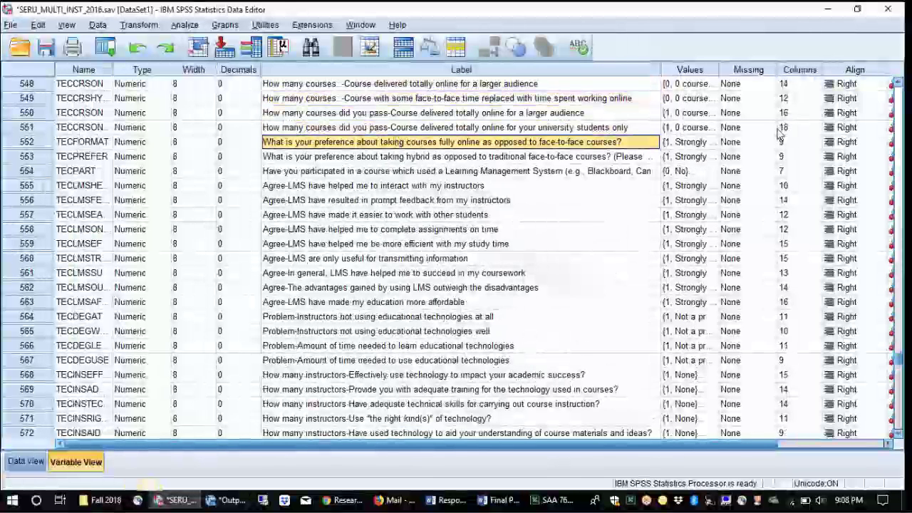
{"action": "left_click", "coordinate": [713, 141]}
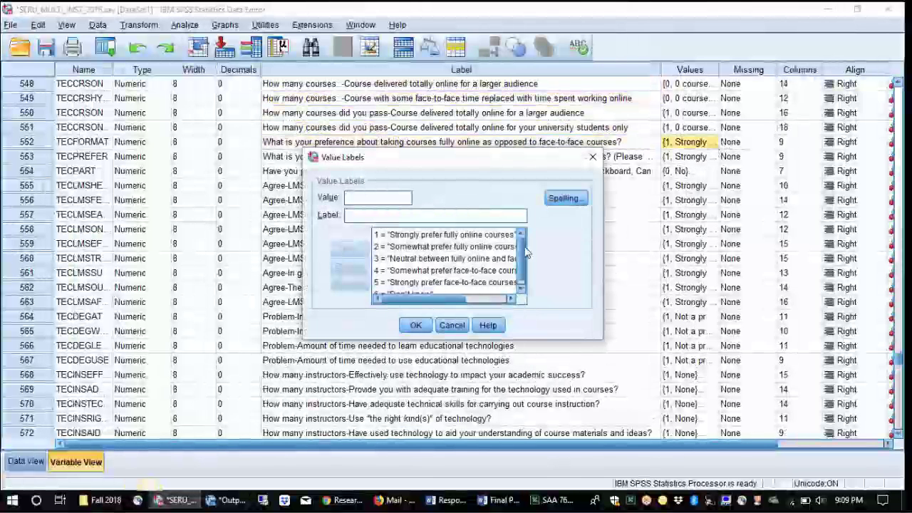
{"action": "scroll", "coordinate": [485, 264], "scroll_direction": "down", "scroll_amount": 1}
{"action": "left_click", "coordinate": [452, 327]}
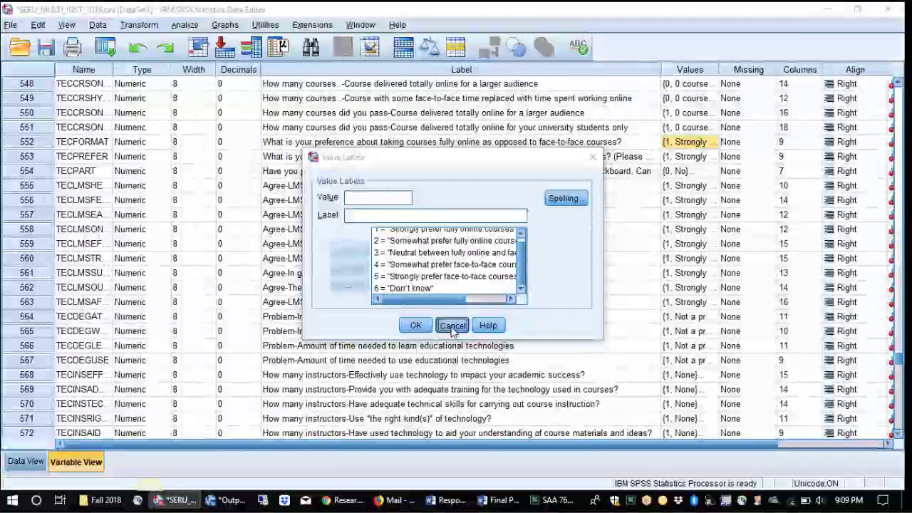
Go to the TECFORMAT column in the case data and sort the cases by it in descending order
{"action": "double_click", "coordinate": [45, 148]}
{"action": "left_click", "coordinate": [82, 100]}
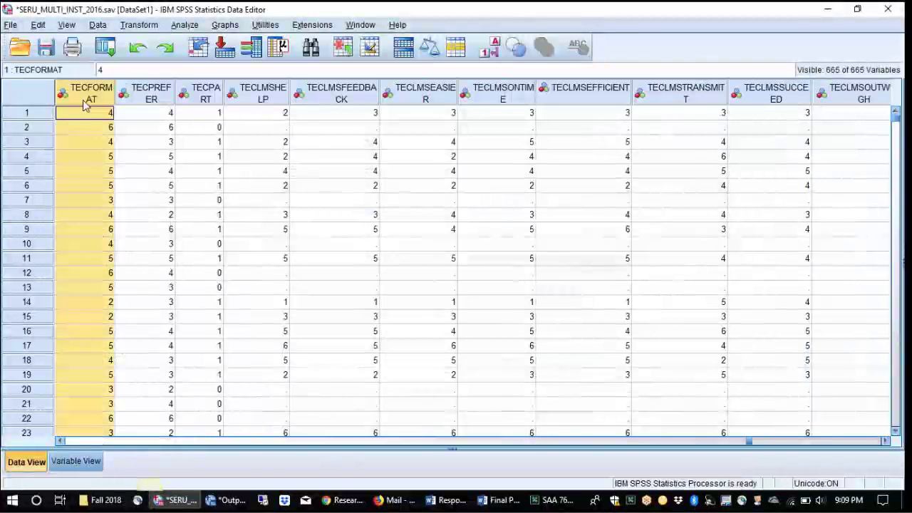
{"action": "right_click", "coordinate": [83, 99]}
{"action": "left_click", "coordinate": [135, 211]}
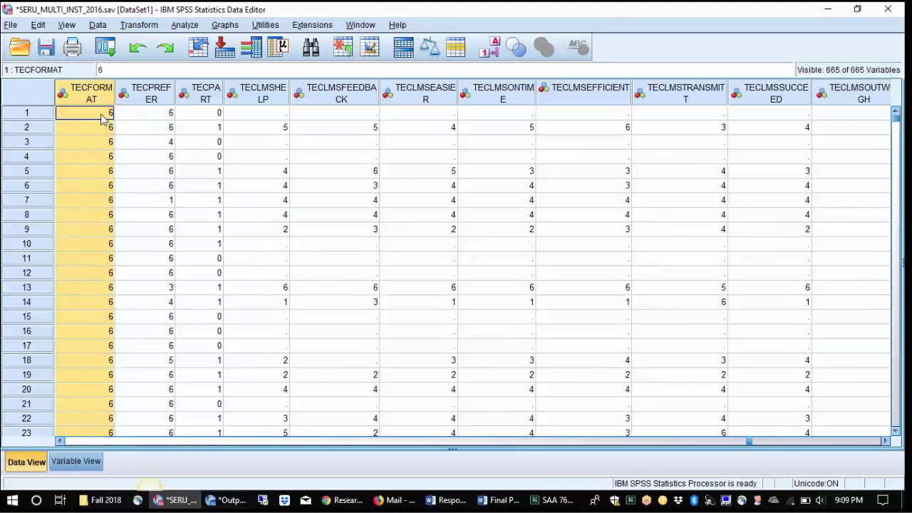
Clear the TECFORMAT values of 6 in cases 1 to 192 and rerun the existing custom table with the same settings
{"action": "left_click_drag", "start_coordinate": [106, 114], "coordinate": [99, 249]}
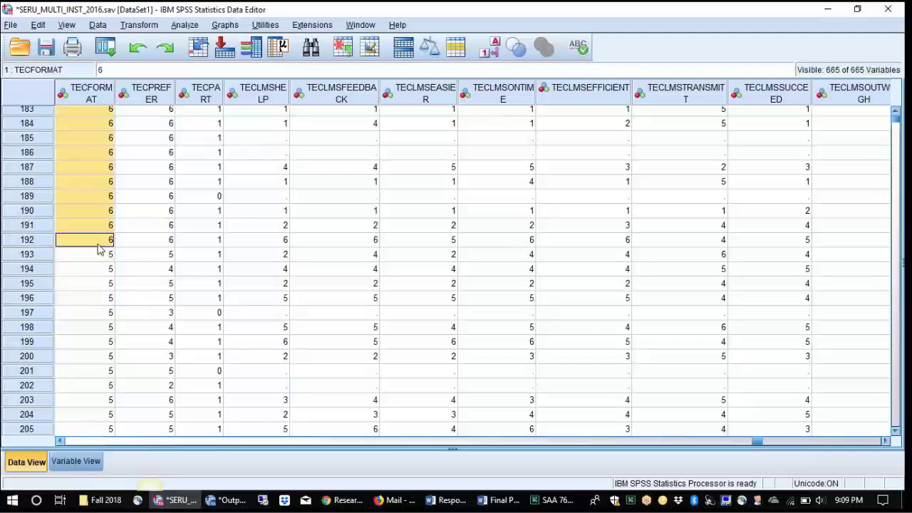
{"action": "key", "text": "Delete"}
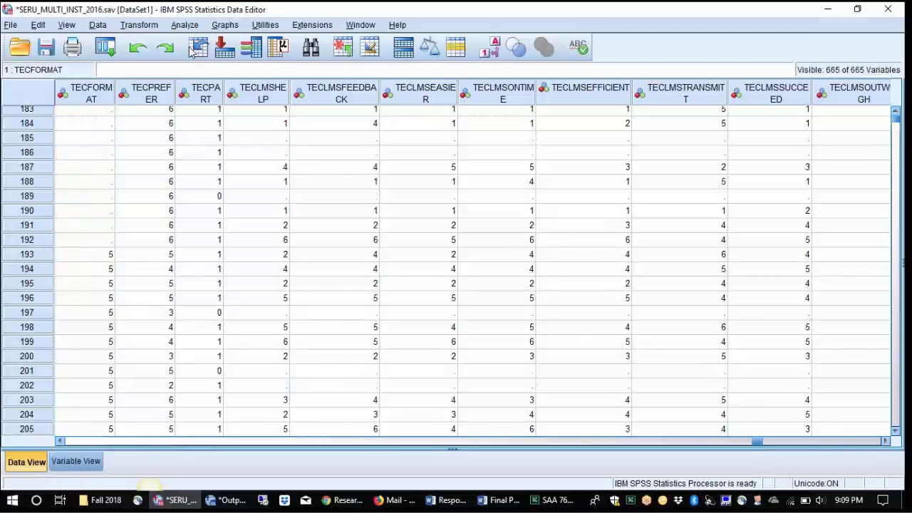
{"action": "left_click", "coordinate": [187, 26]}
{"action": "mouse_move", "coordinate": [235, 75]}
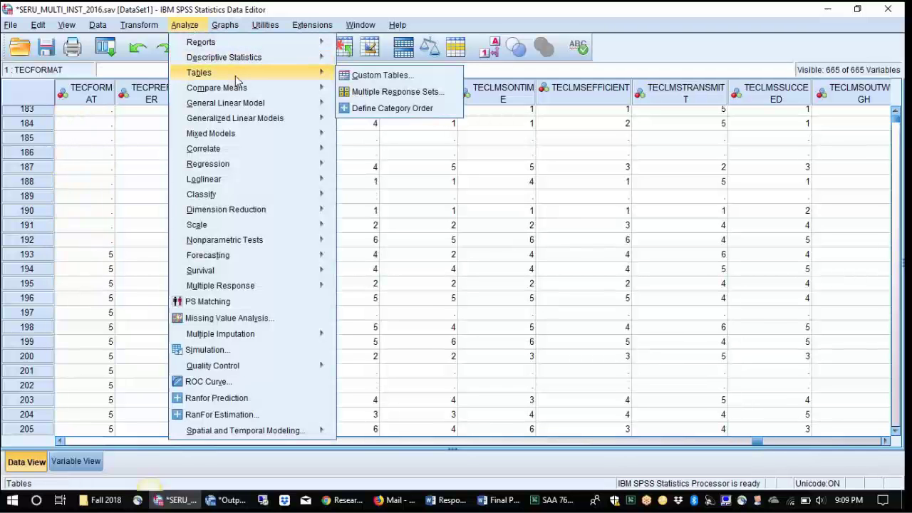
{"action": "left_click", "coordinate": [360, 76]}
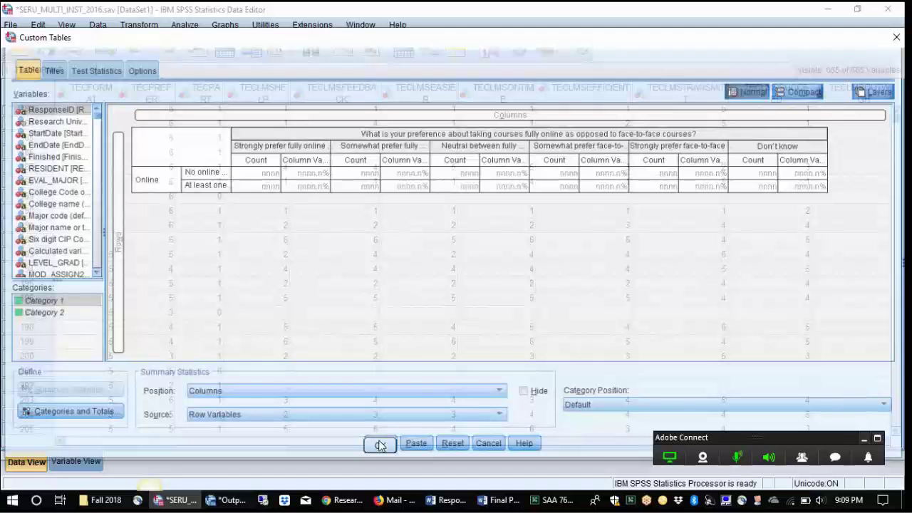
{"action": "left_click", "coordinate": [380, 444]}
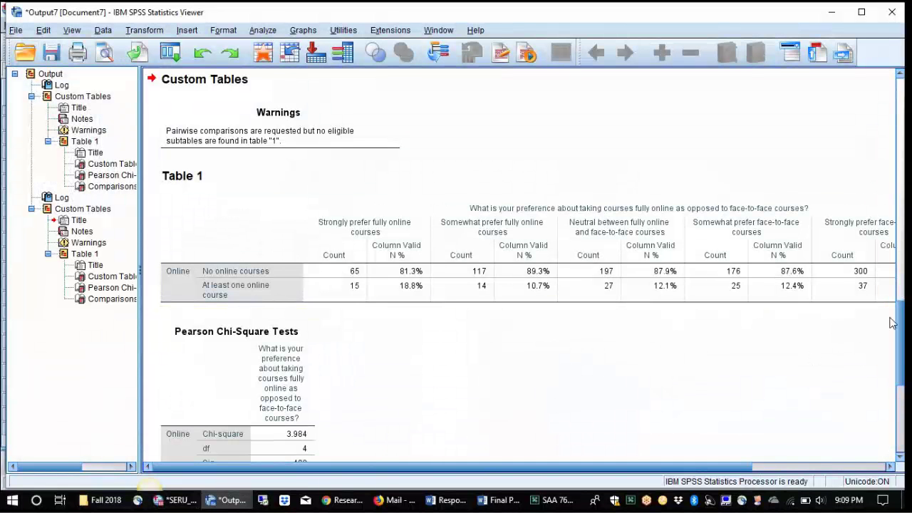
Examine the new output's column proportion comparisons, Table 1 percentages across all preference categories, and Pearson chi-square test
{"action": "left_click_drag", "start_coordinate": [892, 319], "coordinate": [902, 399]}
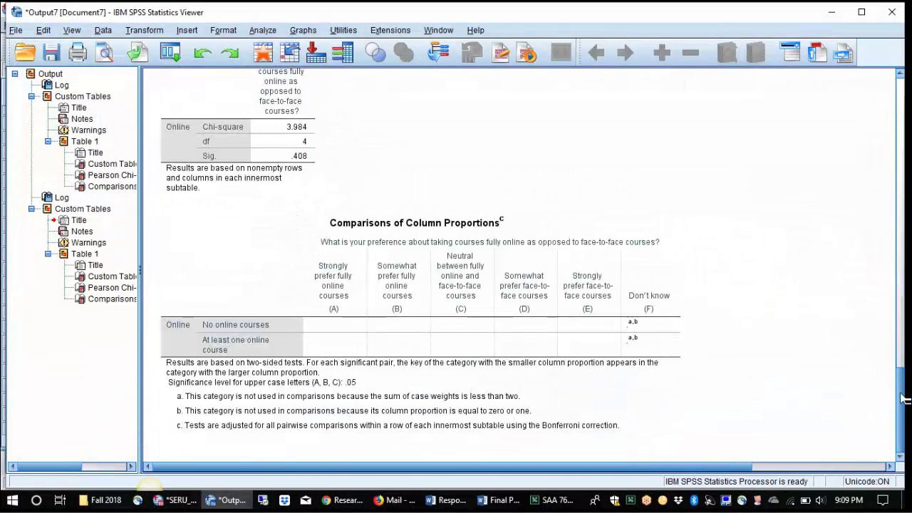
{"action": "left_click", "coordinate": [284, 312]}
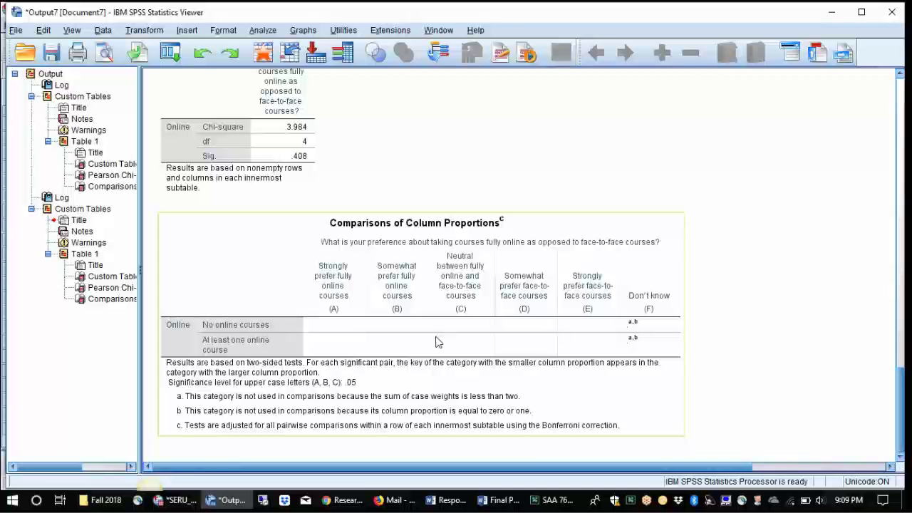
{"action": "left_click_drag", "start_coordinate": [526, 467], "coordinate": [575, 478]}
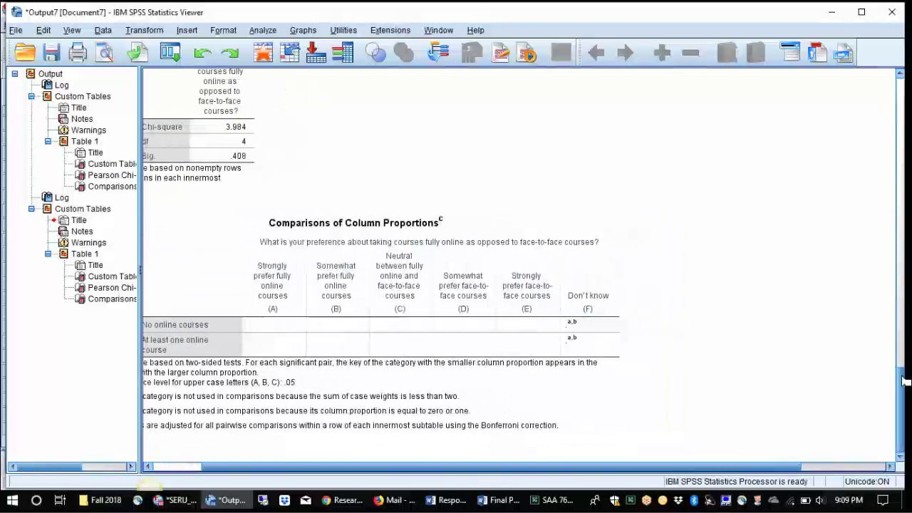
{"action": "left_click_drag", "start_coordinate": [902, 399], "coordinate": [907, 323]}
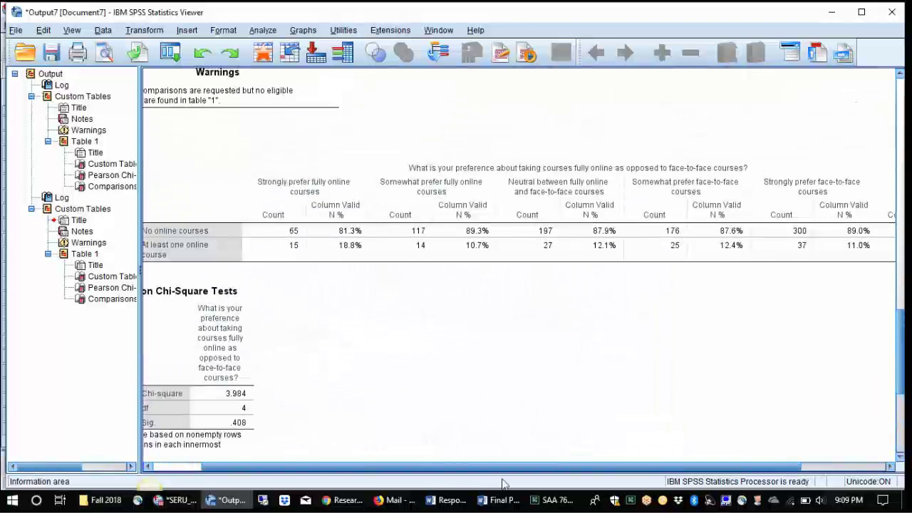
{"action": "left_click_drag", "start_coordinate": [542, 467], "coordinate": [624, 466]}
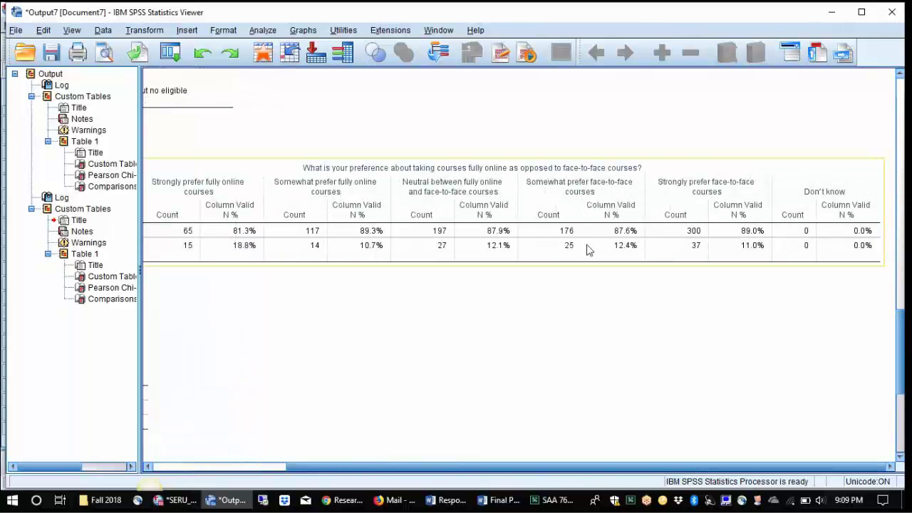
{"action": "left_click_drag", "start_coordinate": [393, 469], "coordinate": [258, 468]}
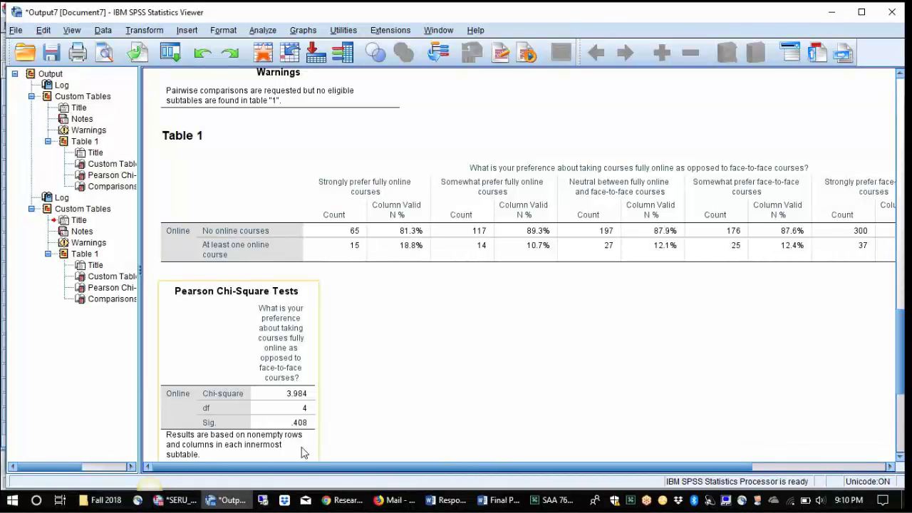
Return to the data editor and undo the clearing of the TECFORMAT values
{"action": "left_click", "coordinate": [177, 499]}
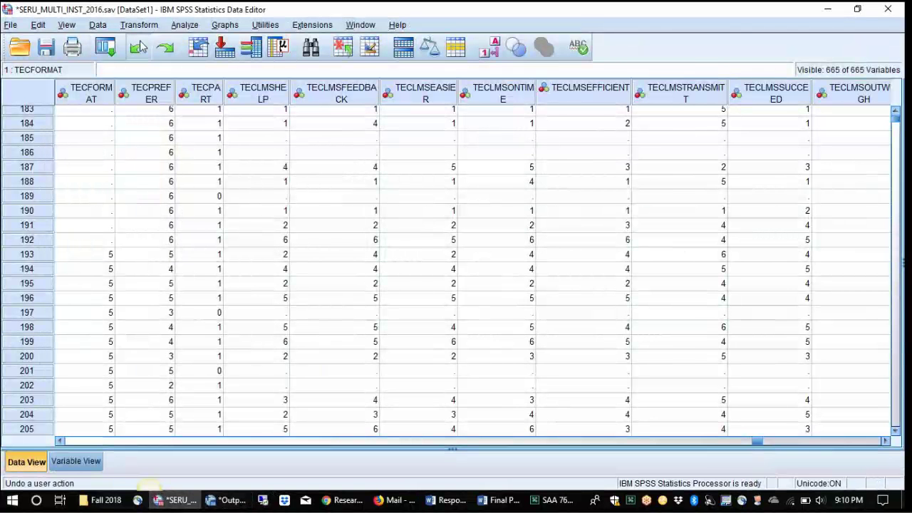
{"action": "left_click", "coordinate": [139, 47]}
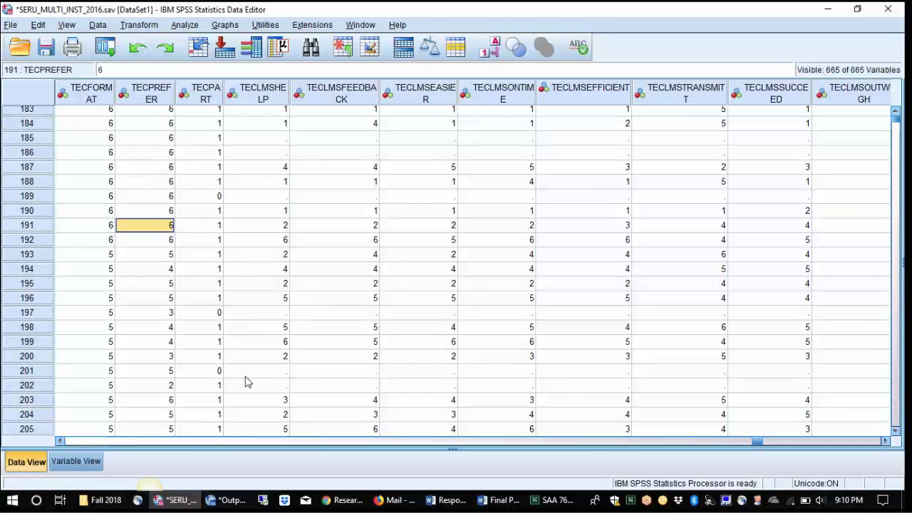
Switch to the Research Questions document in Google Docs and review the proposed question on socioeconomic status and online course completion
{"action": "left_click", "coordinate": [343, 504]}
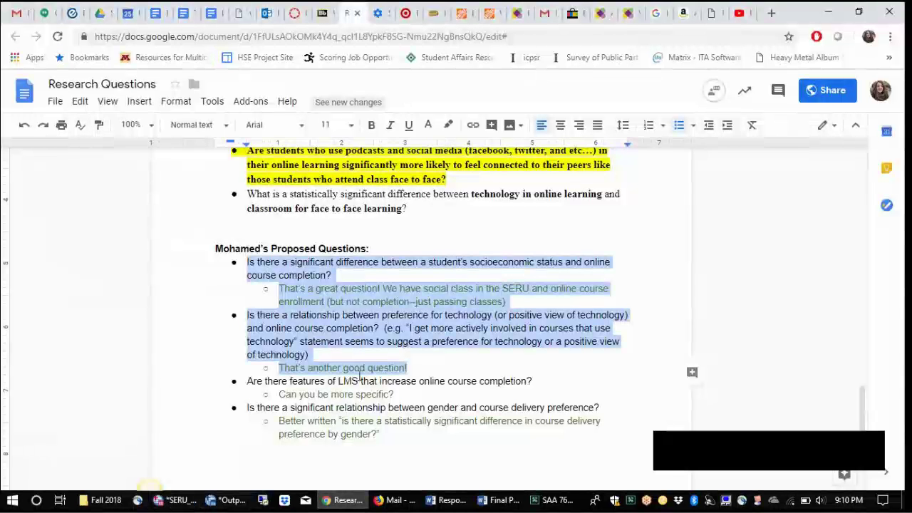
{"action": "left_click", "coordinate": [311, 271]}
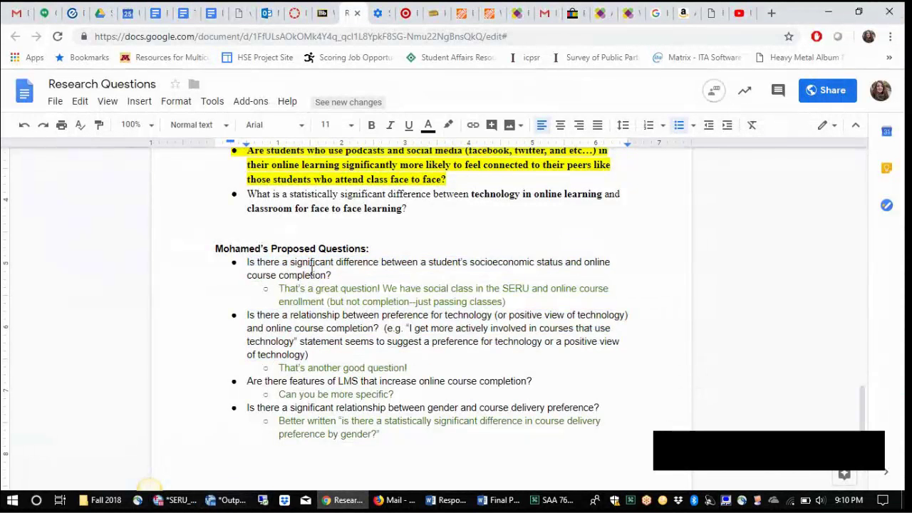
{"action": "left_click_drag", "start_coordinate": [312, 274], "coordinate": [332, 275]}
{"action": "left_click", "coordinate": [341, 280]}
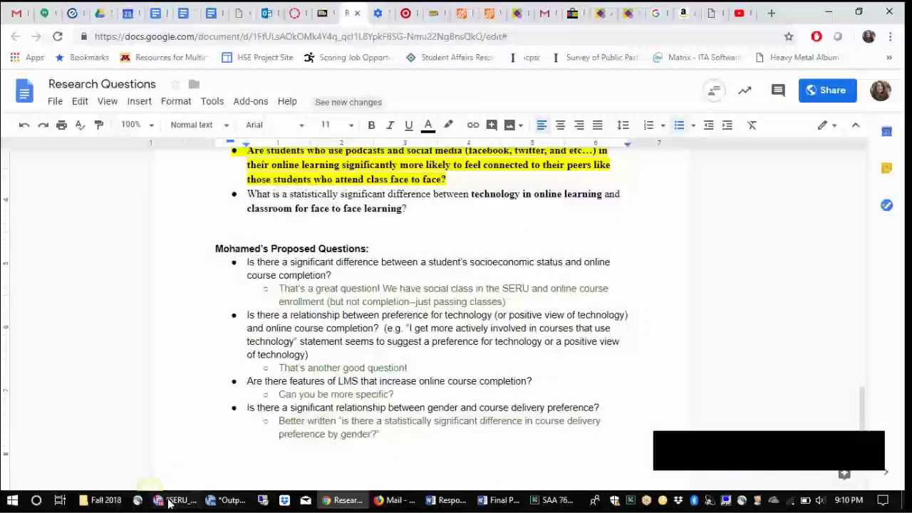
Switch back to the SPSS data editor, reopen the custom table setup, and move the fully online preference variable to the rows beneath Online
{"action": "left_click", "coordinate": [177, 500]}
{"action": "left_click", "coordinate": [184, 25]}
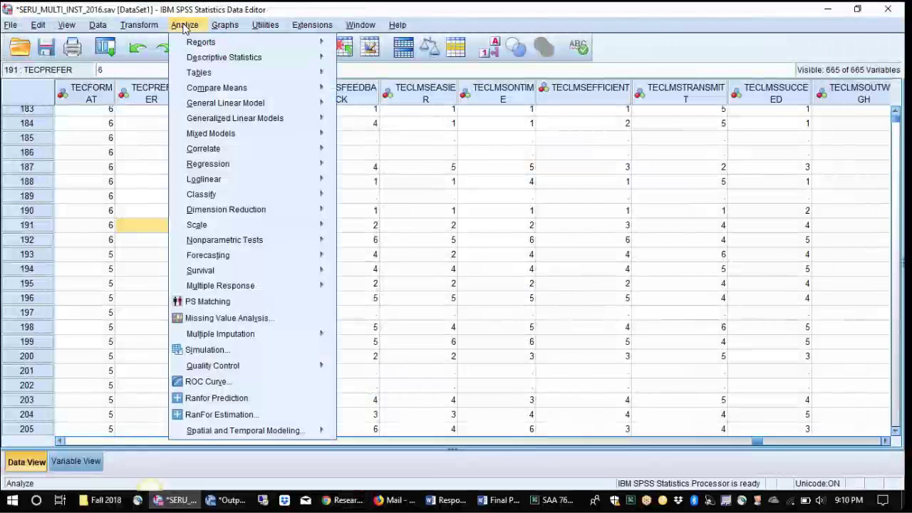
{"action": "mouse_move", "coordinate": [317, 74]}
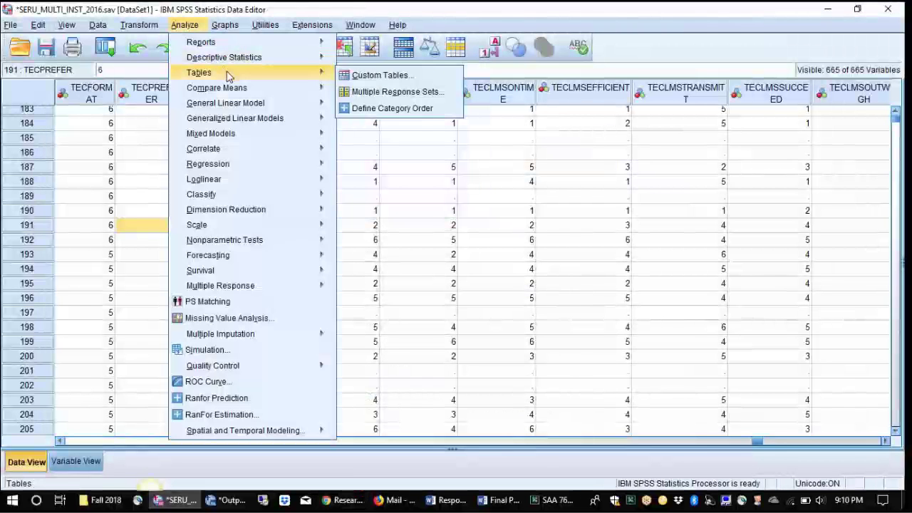
{"action": "left_click", "coordinate": [378, 75]}
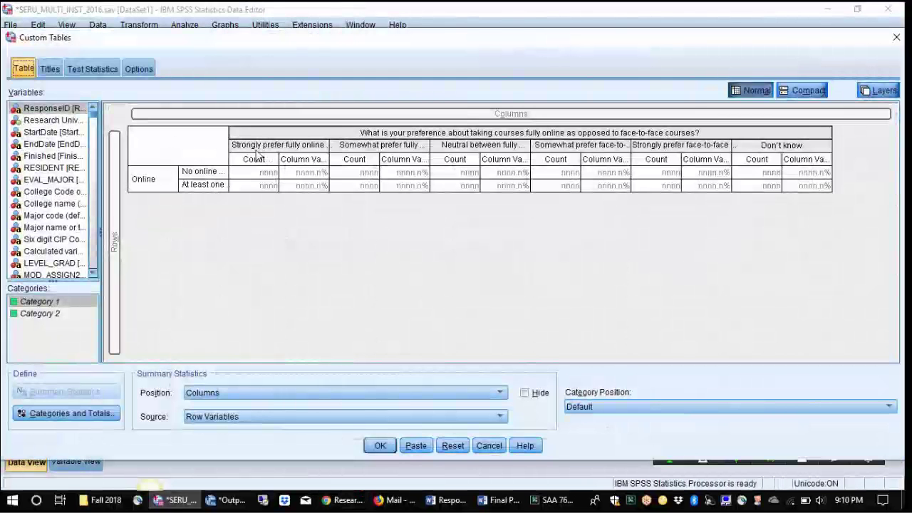
{"action": "left_click_drag", "start_coordinate": [258, 155], "coordinate": [165, 272]}
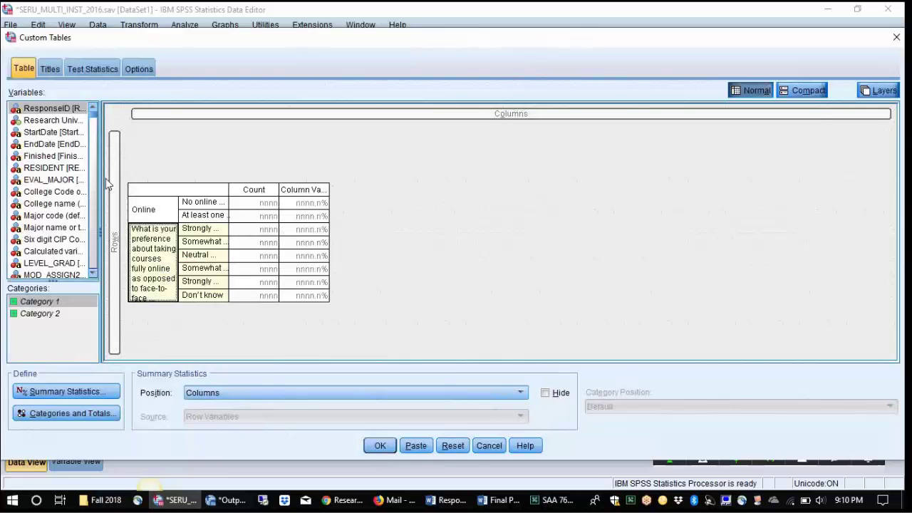
Find the variable on social class when growing up in the widened variable list and place it in the table's columns
{"action": "left_click_drag", "start_coordinate": [101, 178], "coordinate": [411, 163]}
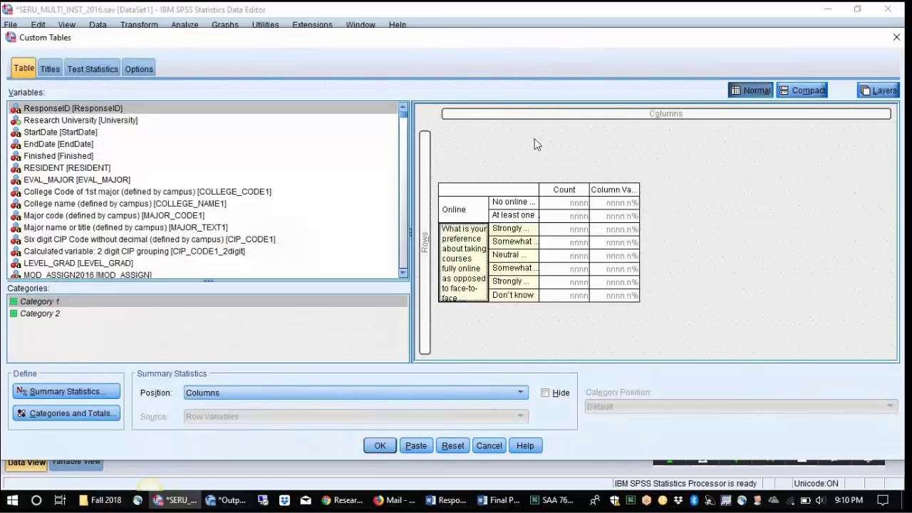
{"action": "left_click_drag", "start_coordinate": [404, 118], "coordinate": [409, 175]}
{"action": "left_click", "coordinate": [146, 195]}
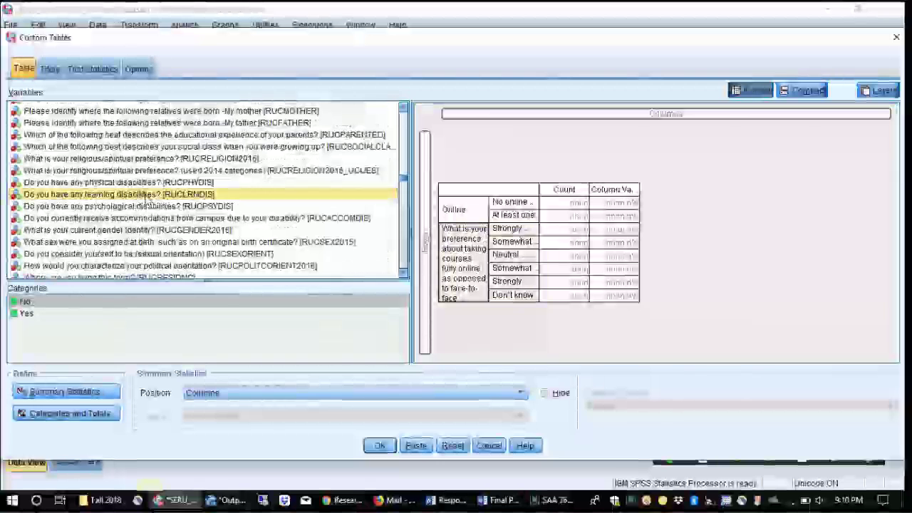
{"action": "key", "text": "Down"}
{"action": "key", "text": "Up"}
{"action": "key", "text": "Up"}
{"action": "key", "text": "Up"}
{"action": "key", "text": "Up"}
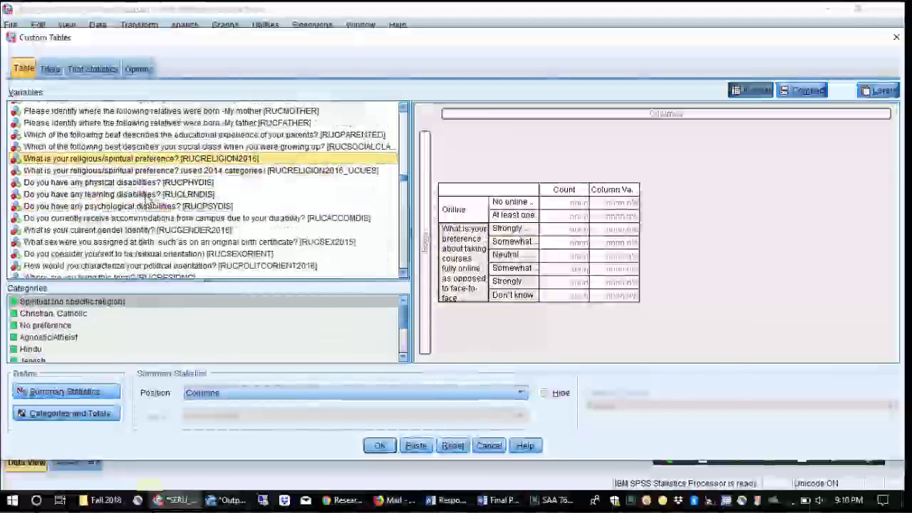
{"action": "left_click_drag", "start_coordinate": [155, 148], "coordinate": [680, 122]}
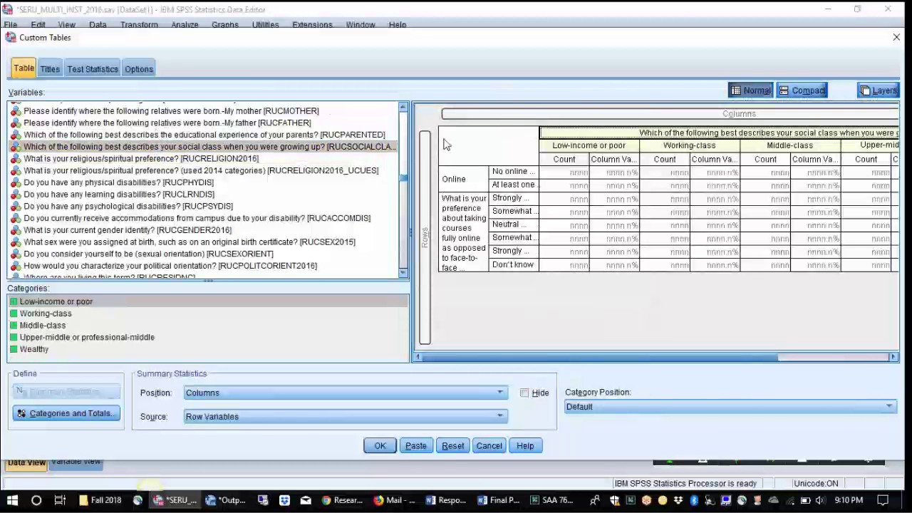
Add the number of passed courses delivered totally online for university students only as a row variable beneath the preference variable
{"action": "left_click_drag", "start_coordinate": [404, 180], "coordinate": [403, 249]}
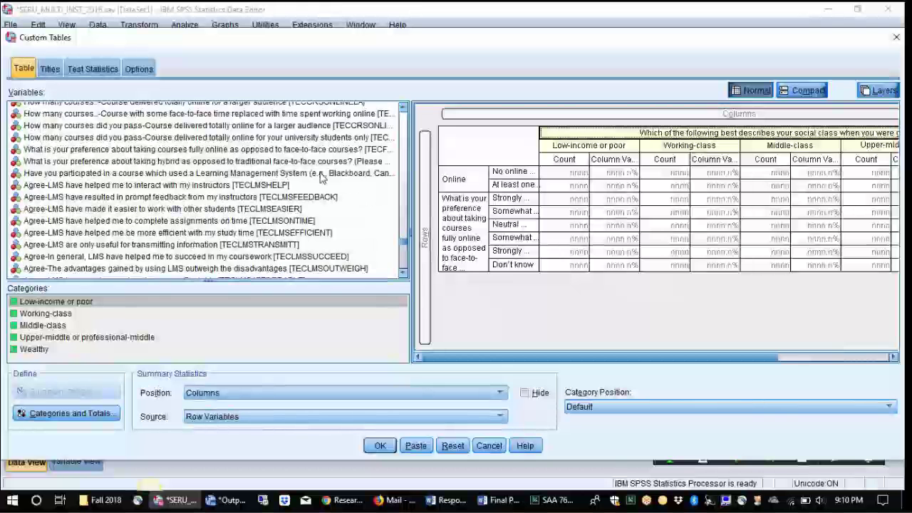
{"action": "left_click", "coordinate": [213, 126]}
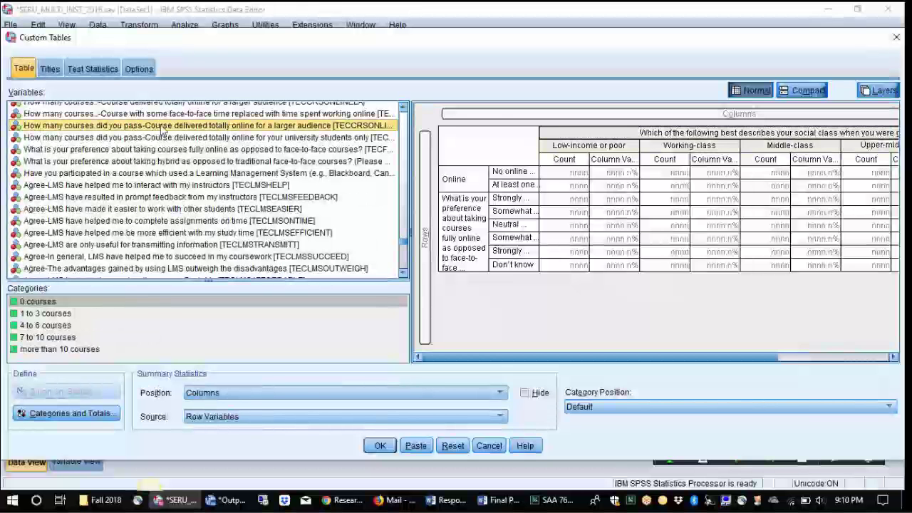
{"action": "left_click", "coordinate": [135, 104]}
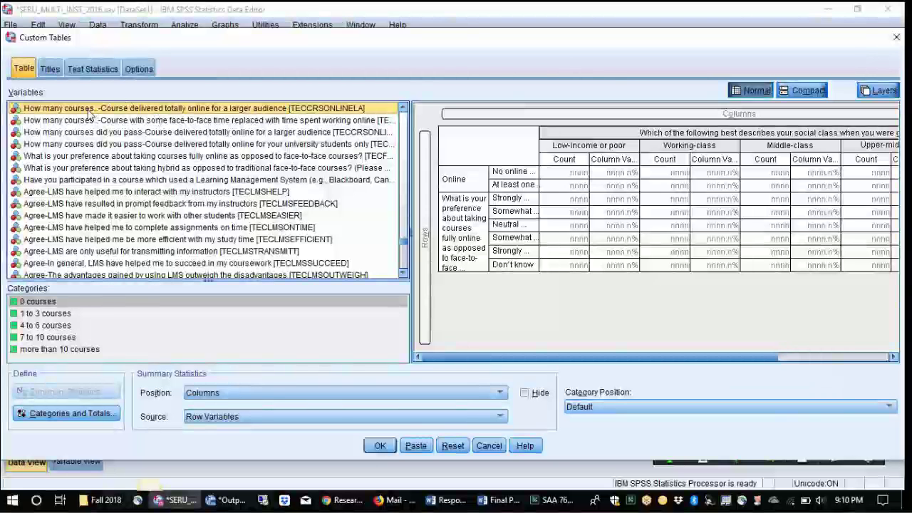
{"action": "key", "text": "Down"}
{"action": "key", "text": "Down"}
{"action": "key", "text": "Down"}
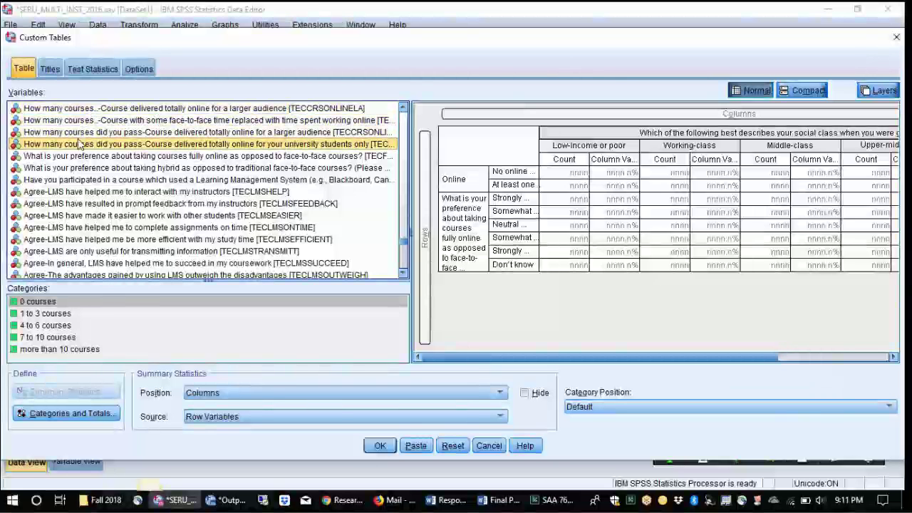
{"action": "left_click_drag", "start_coordinate": [80, 147], "coordinate": [474, 276]}
Check the preference variable's summary statistics without changing them and generate the custom table by social class
{"action": "left_click", "coordinate": [556, 251]}
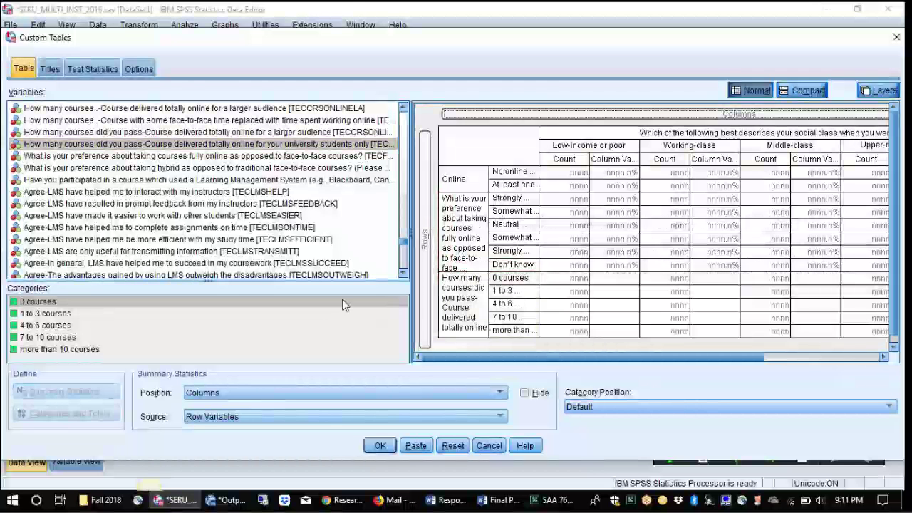
{"action": "left_click", "coordinate": [464, 248]}
{"action": "left_click", "coordinate": [64, 391]}
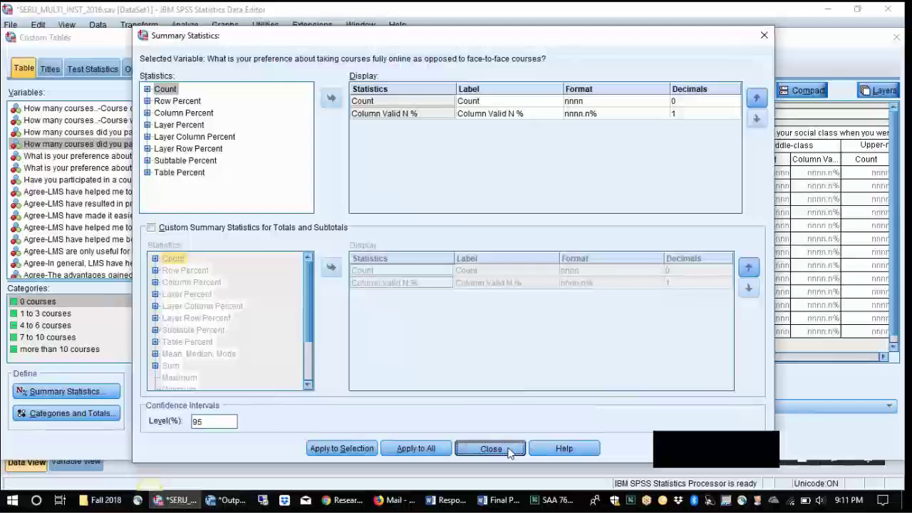
{"action": "left_click", "coordinate": [462, 449]}
{"action": "left_click", "coordinate": [380, 446]}
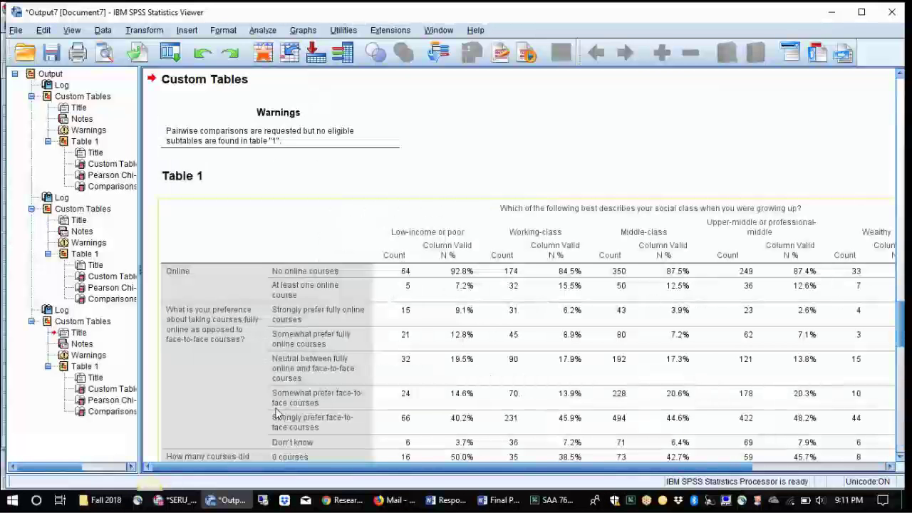
Review the social class table's Comparisons of Column Proportions and compare them with the counts and percentages in its custom table
{"action": "left_click", "coordinate": [128, 411]}
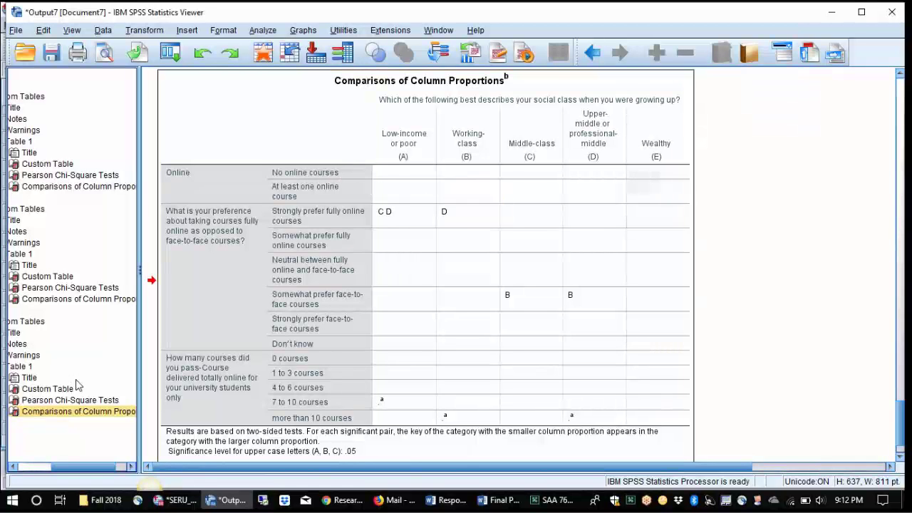
{"action": "left_click", "coordinate": [50, 389]}
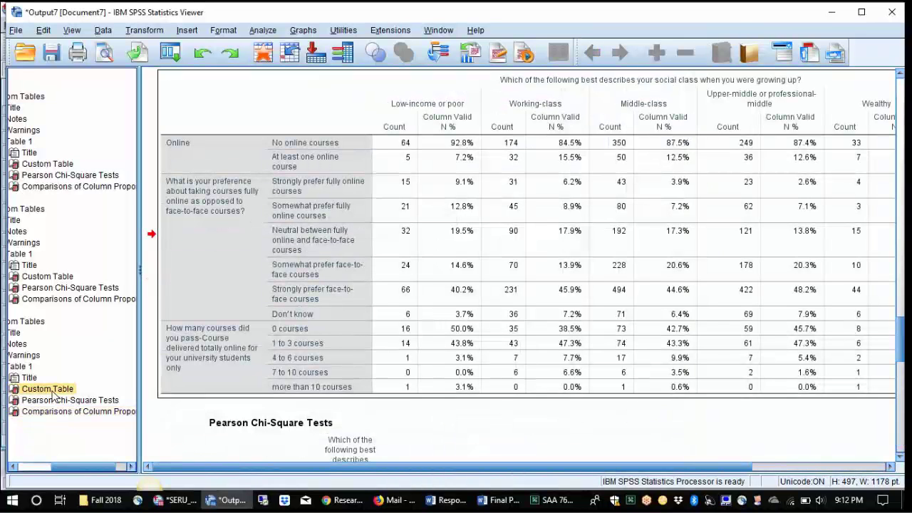